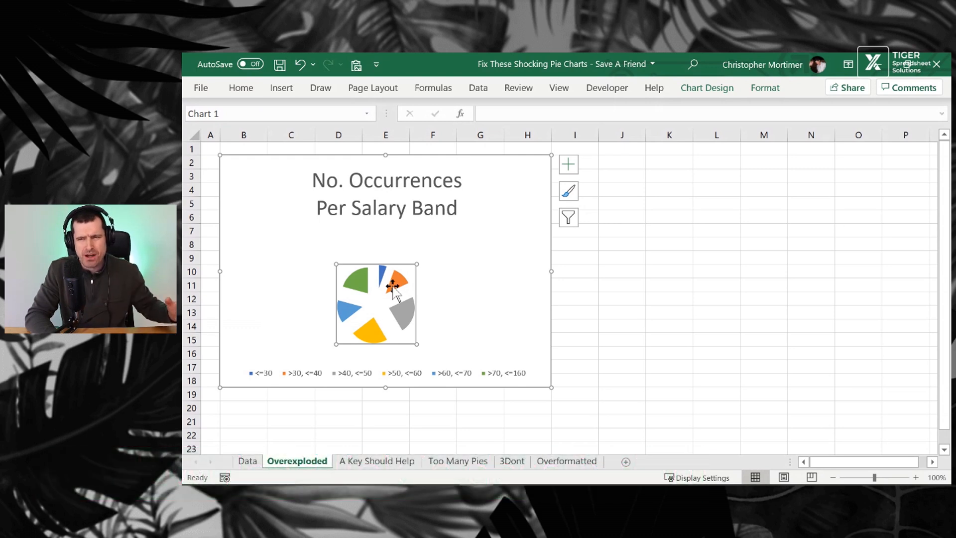
Set the pie series' Pie Explosion to 5%
left_click(415, 188)
left_click(413, 277)
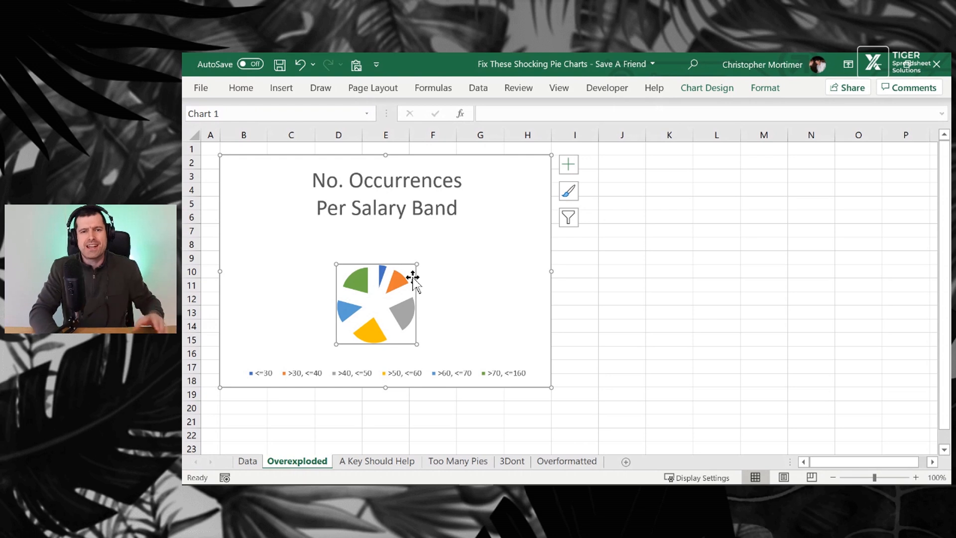
left_click(399, 282)
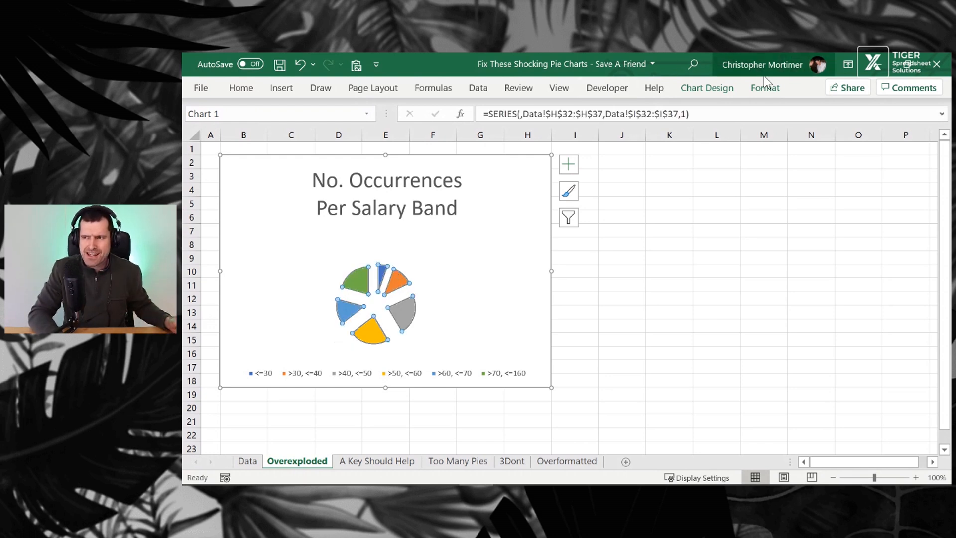
left_click(763, 91)
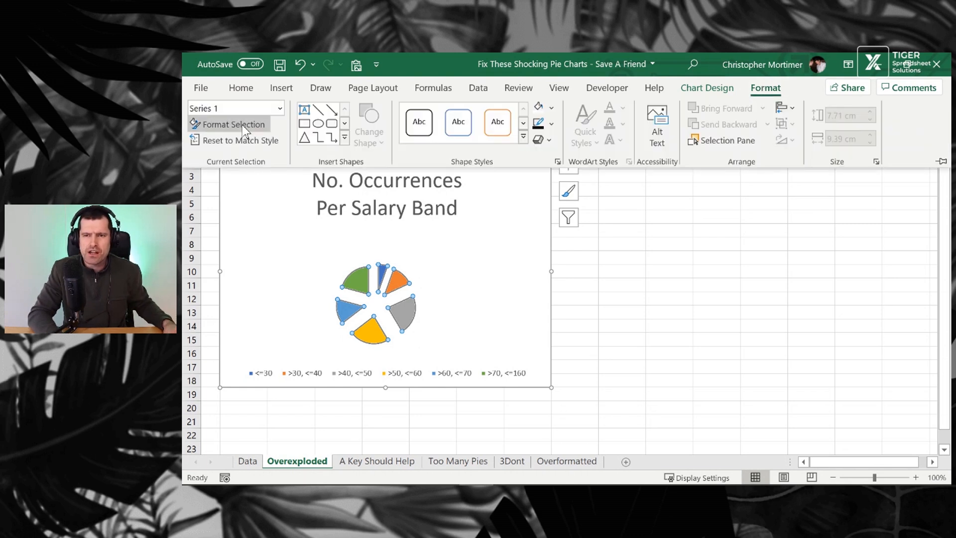
left_click(242, 124)
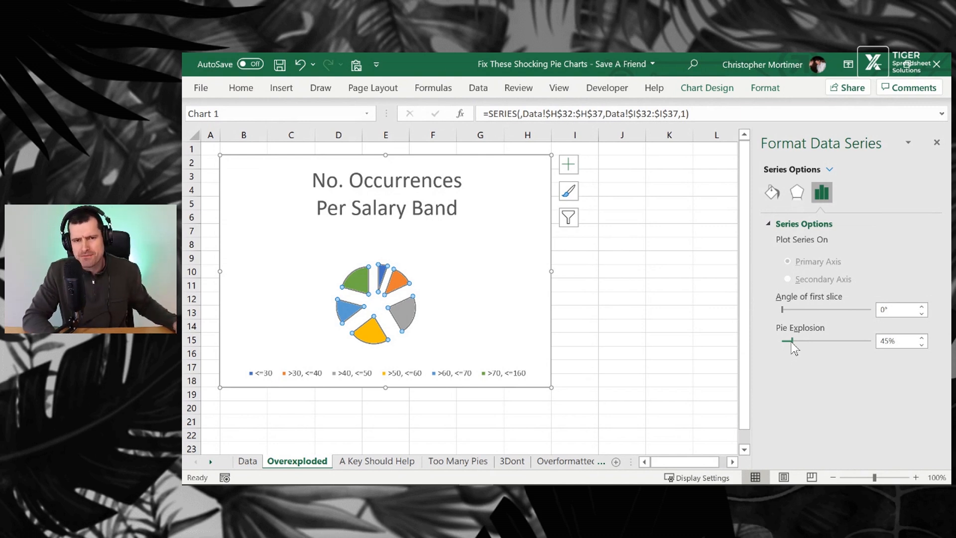
left_click(885, 341)
key("BackSpace")
key("Return")
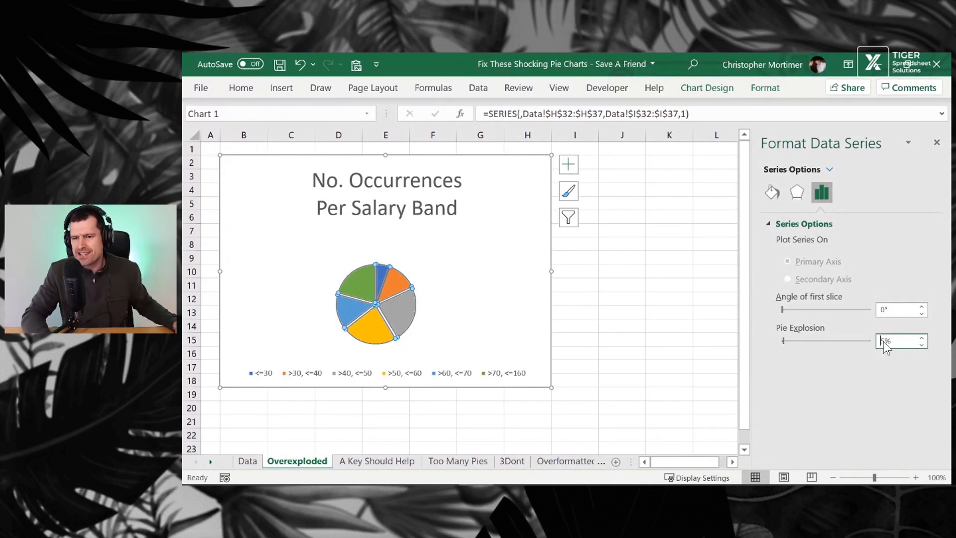
left_click(446, 295)
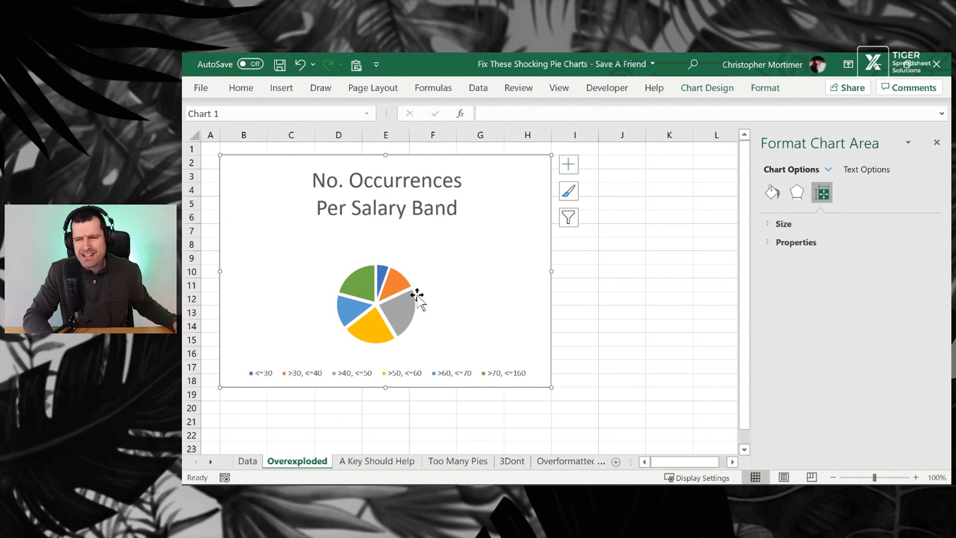
left_click(398, 308)
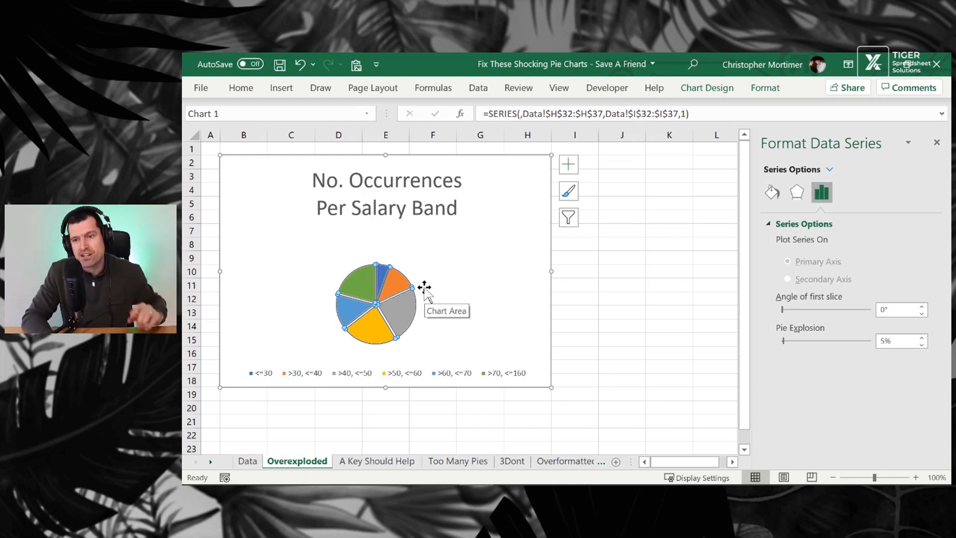
Copy the chart title's text and delete the title from the chart
left_click(381, 195)
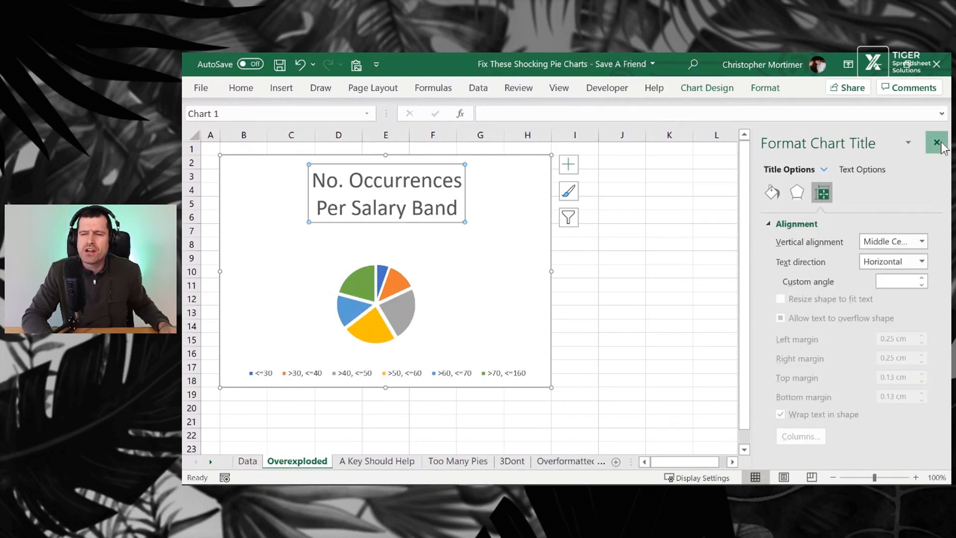
left_click(936, 143)
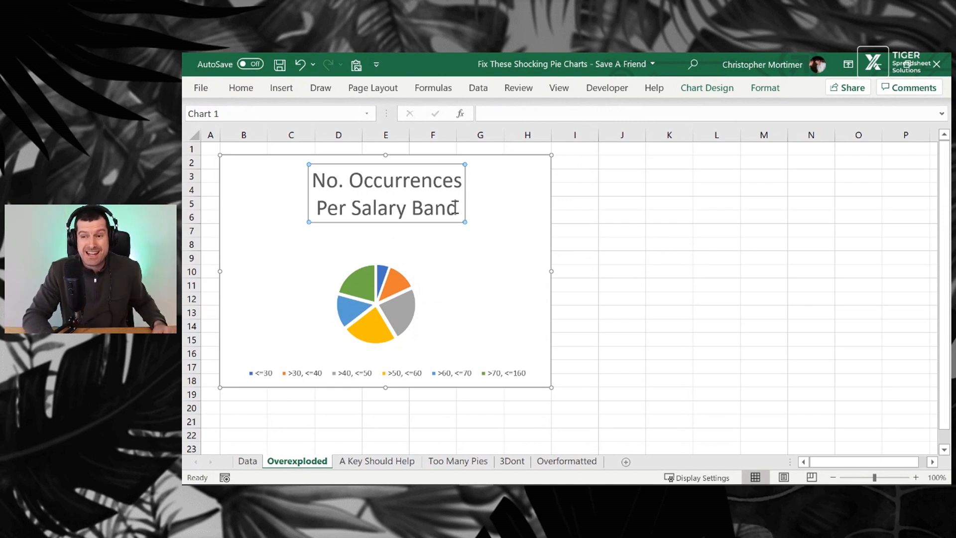
left_click_drag(455, 207, 311, 180)
key("ctrl+c")
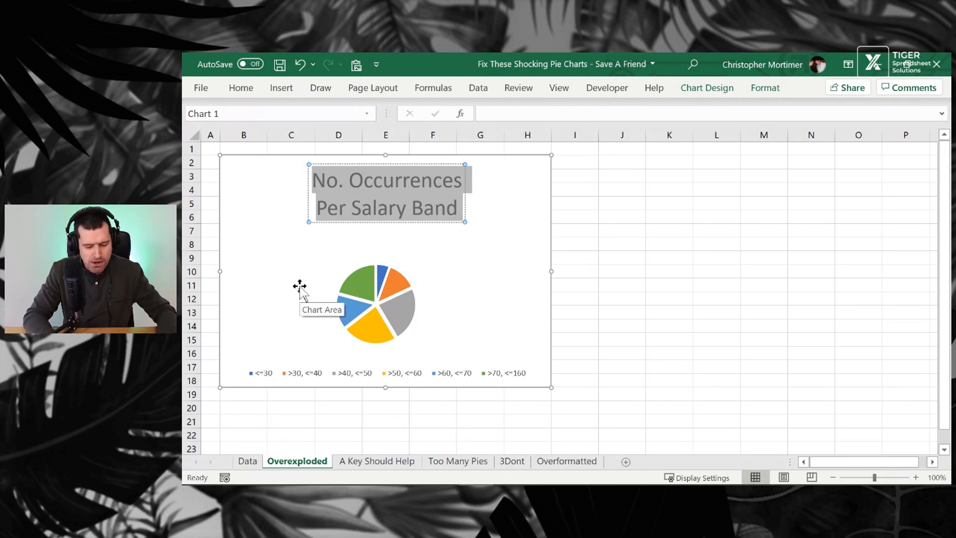
left_click(416, 222)
key("Delete")
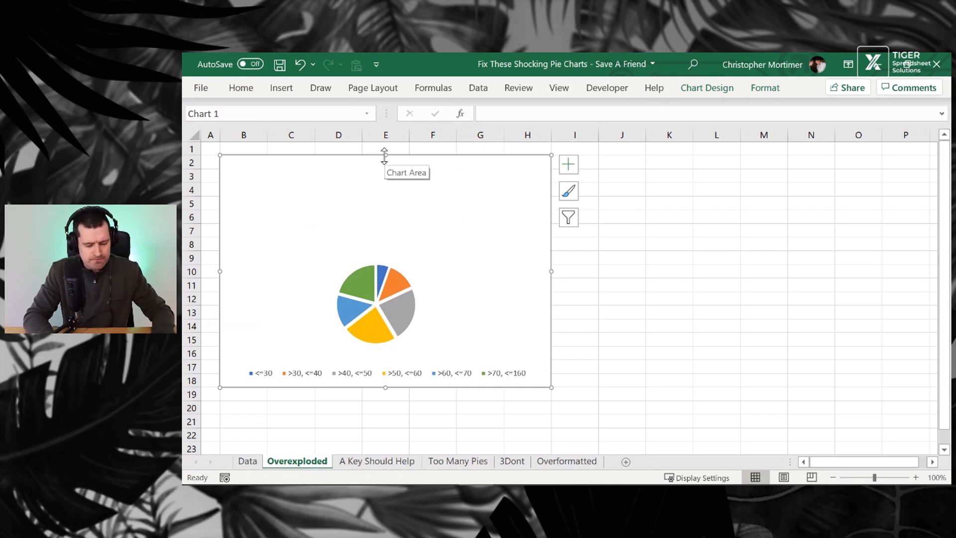
Lower the chart's top edge to row 3 and merge and center cells B2 to H2 above it
left_click_drag(383, 155, 382, 169)
left_click(255, 162)
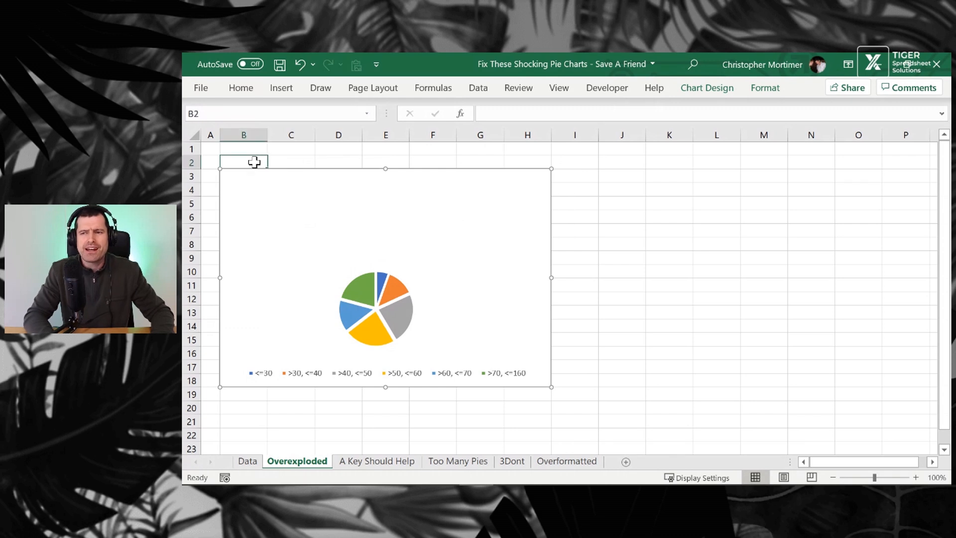
key("shift+Right")
key("shift+Right")
key("shift+Right")
key("shift+Right")
key("shift+Right")
key("shift+Right")
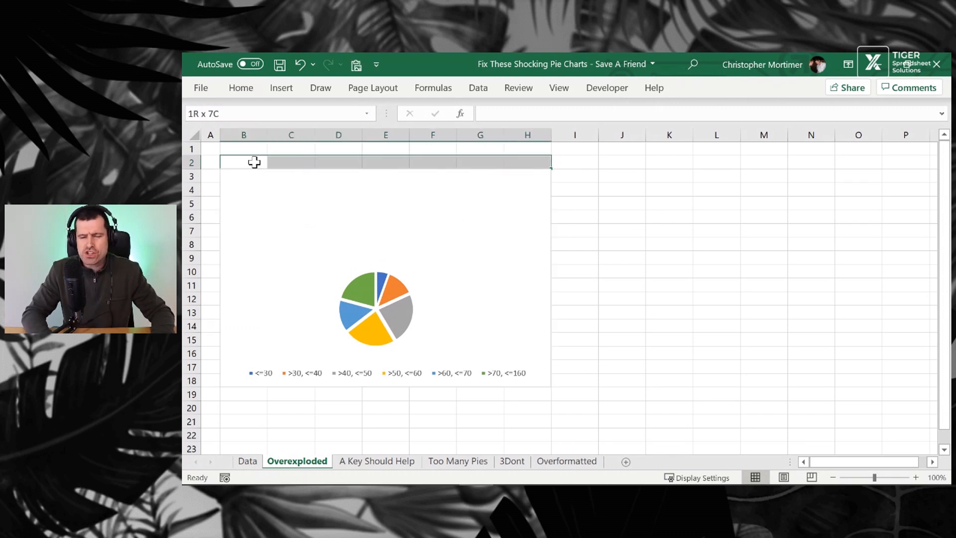
key("alt")
key("h")
key("m")
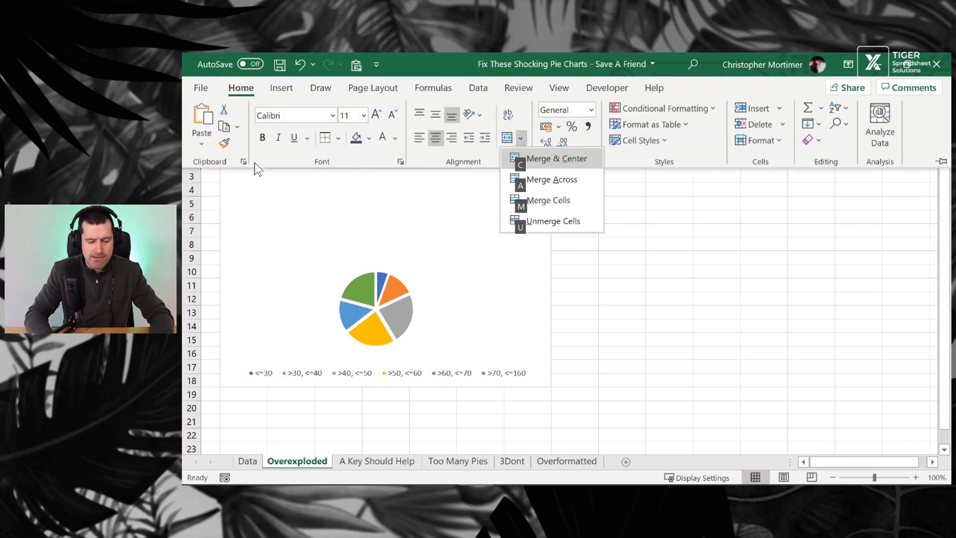
key("c")
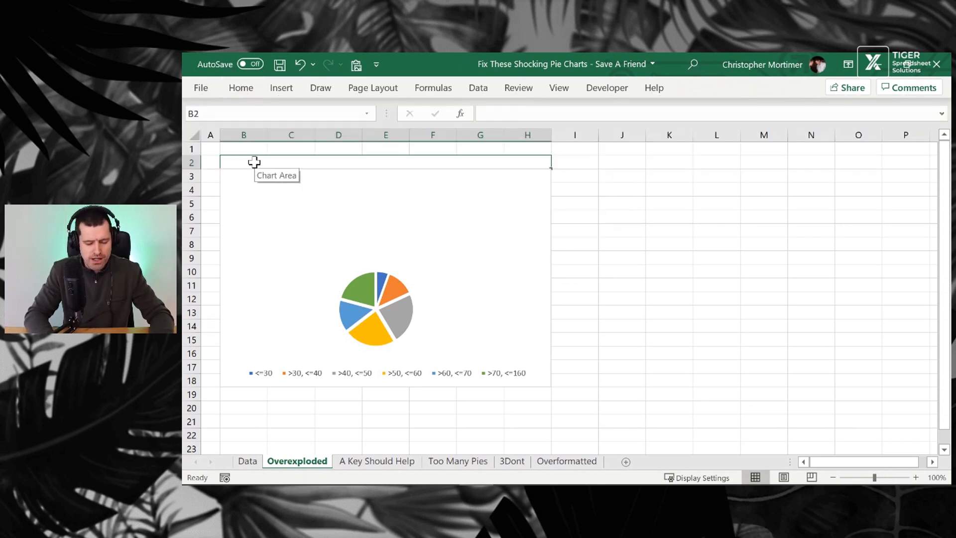
Paste the copied title into the merged cell and join it onto one line: No. Occurrences Per Salary Band
key("F2")
key("ctrl+v")
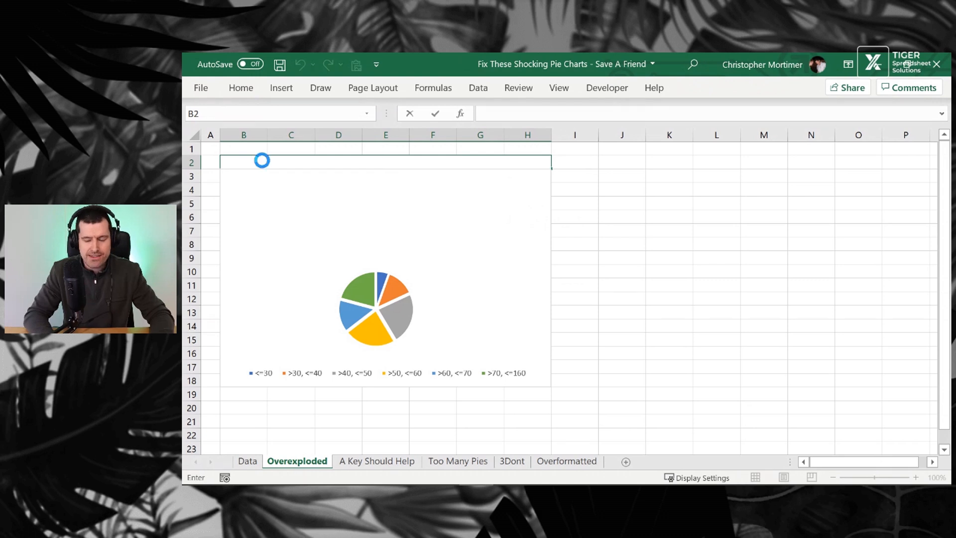
left_click(592, 113)
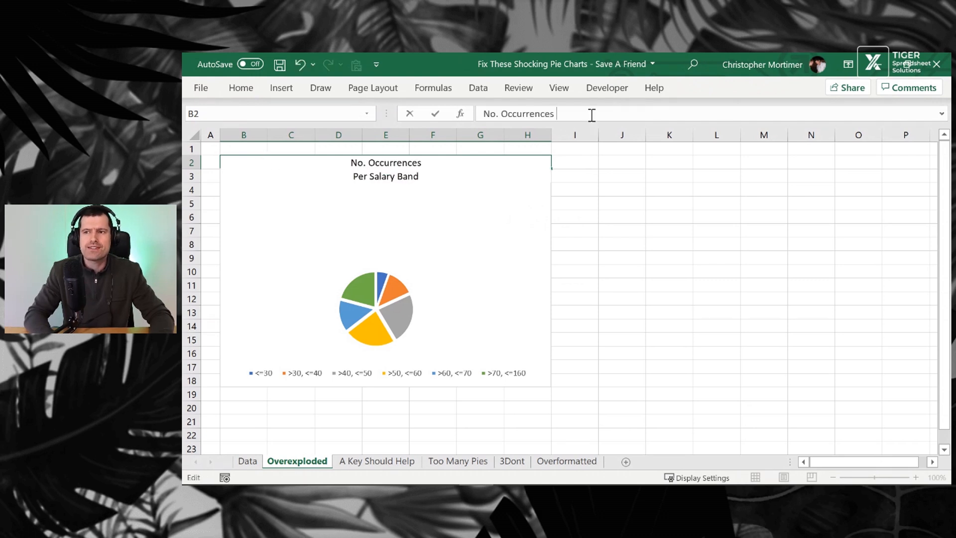
key("Delete")
key("Return")
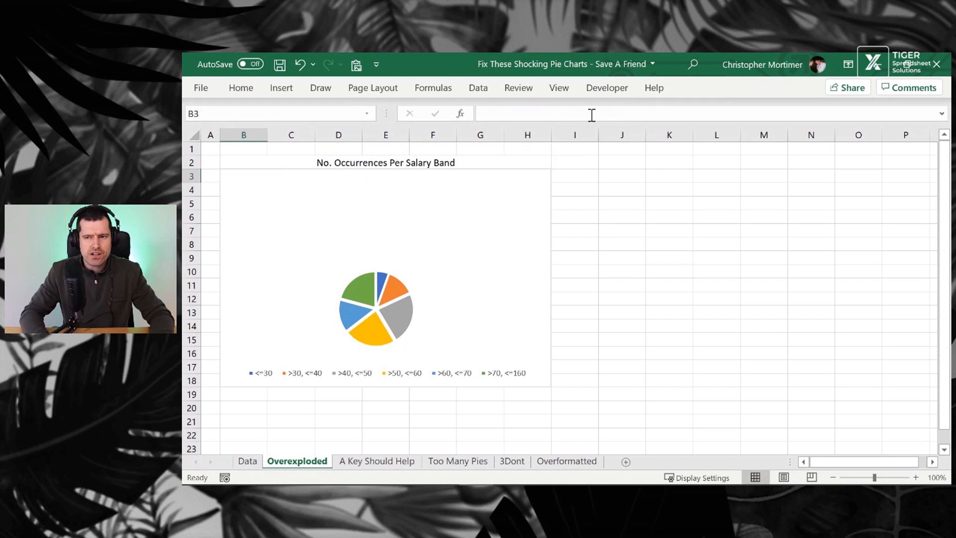
Enlarge the plot area so the pie fills the chart's height
left_click(419, 293)
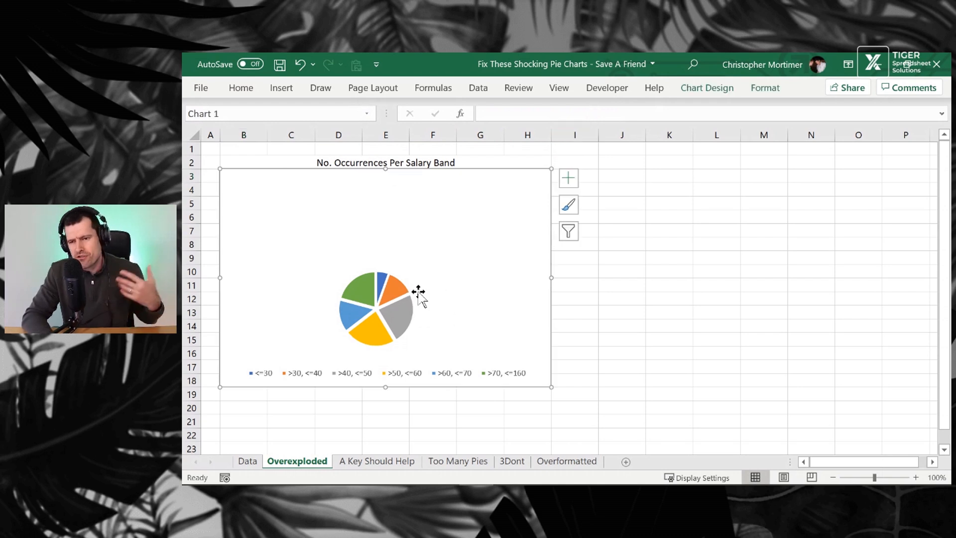
left_click(404, 280)
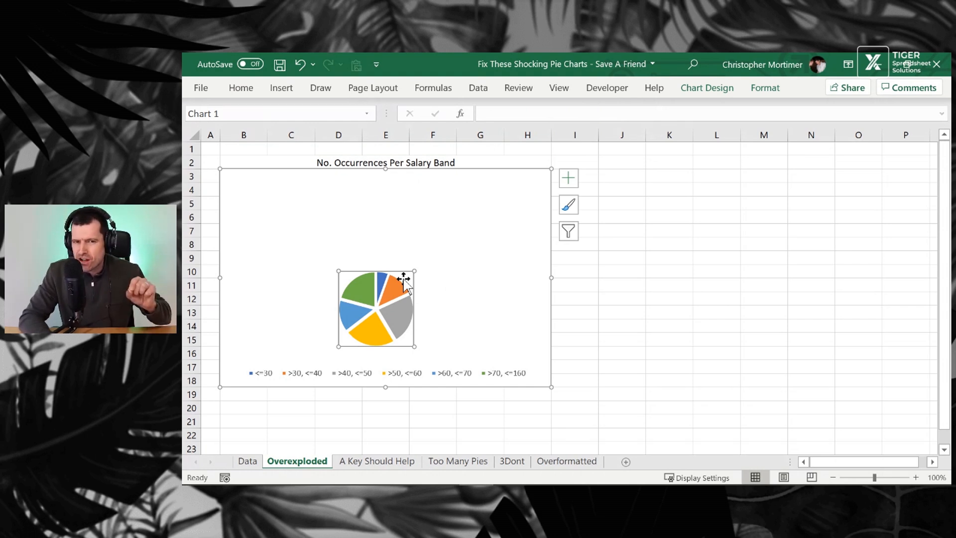
left_click_drag(413, 269, 512, 196)
left_click(485, 191)
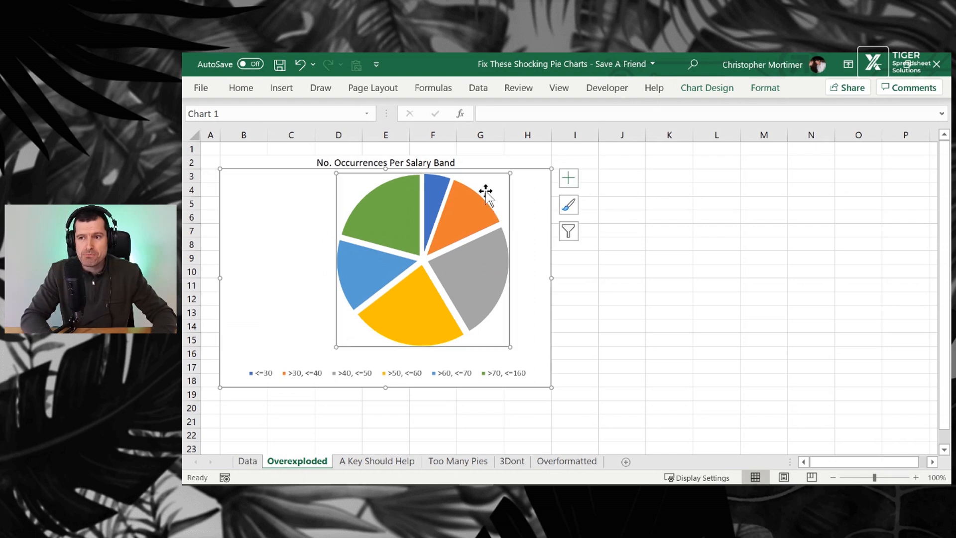
left_click(484, 288)
left_click_drag(485, 288, 485, 286)
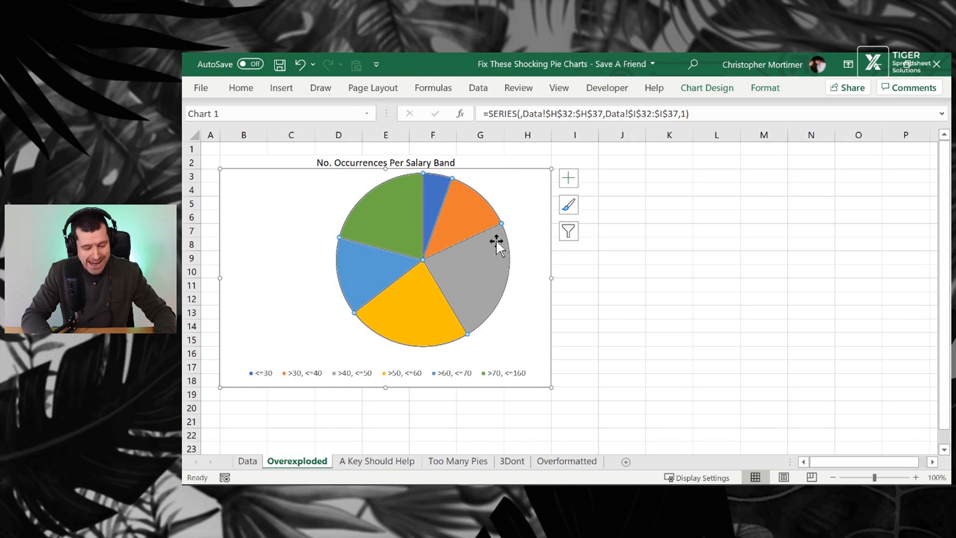
key("ctrl+z")
Narrow the plot area from its right edge to center the pie in the chart
left_click(507, 202)
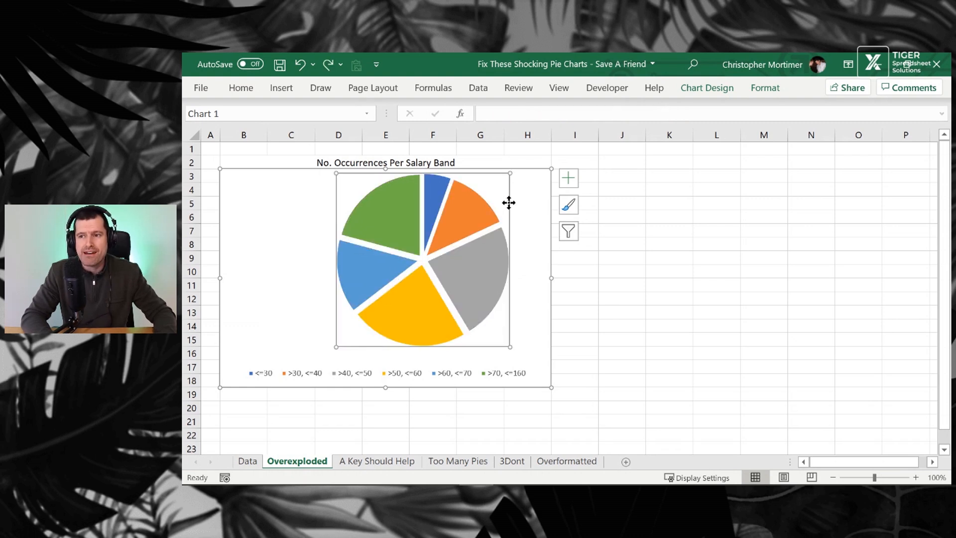
left_click_drag(508, 203, 476, 207)
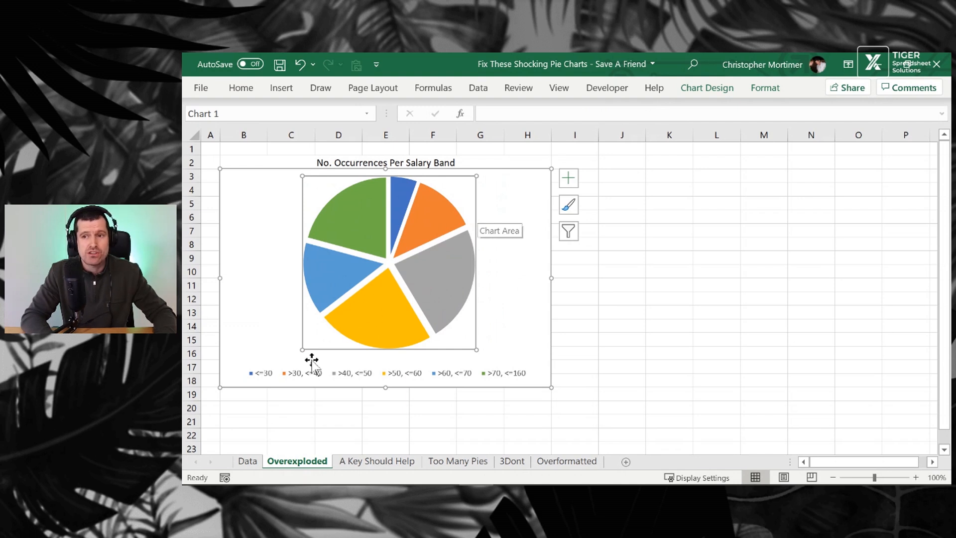
left_click(302, 377)
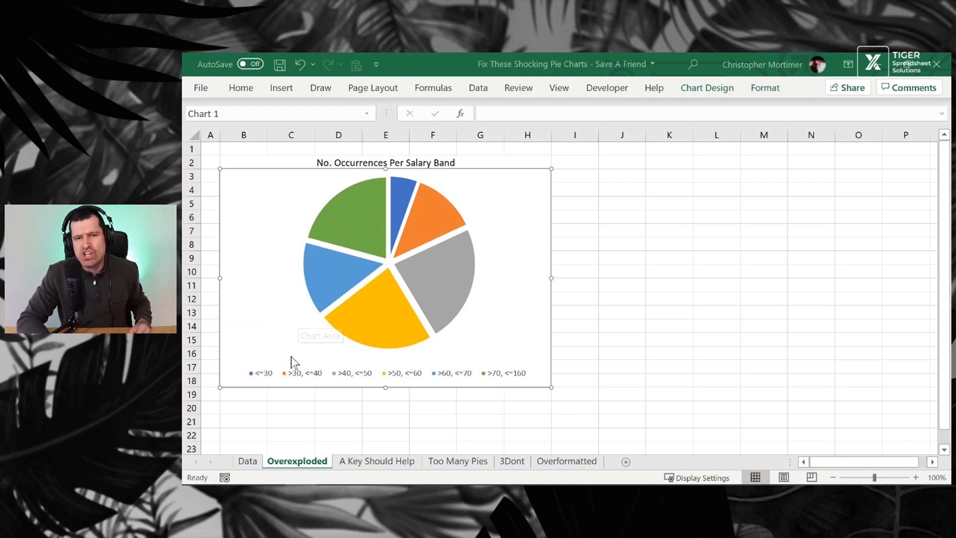
Switch to the A Key Should Help sheet and delete the pie chart's legend
left_click(365, 461)
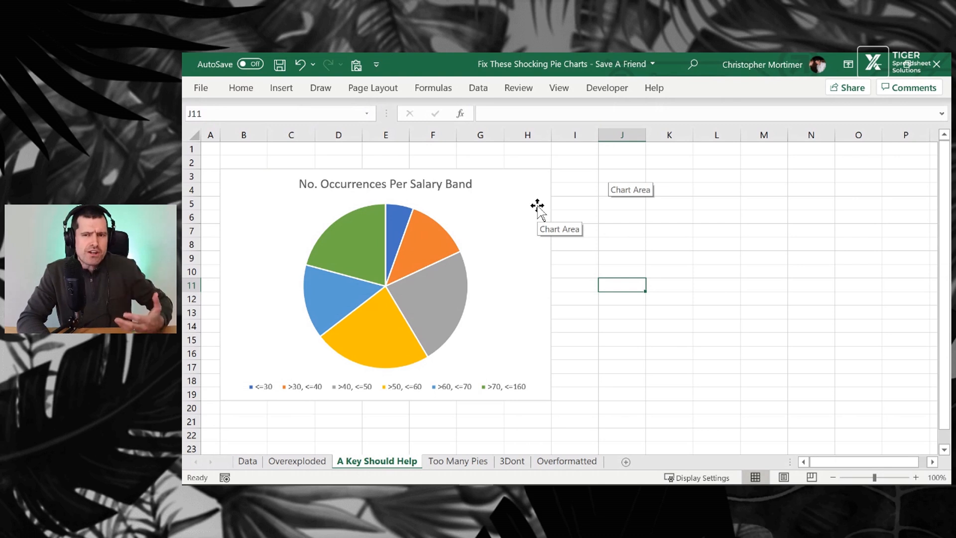
mouse_move(397, 233)
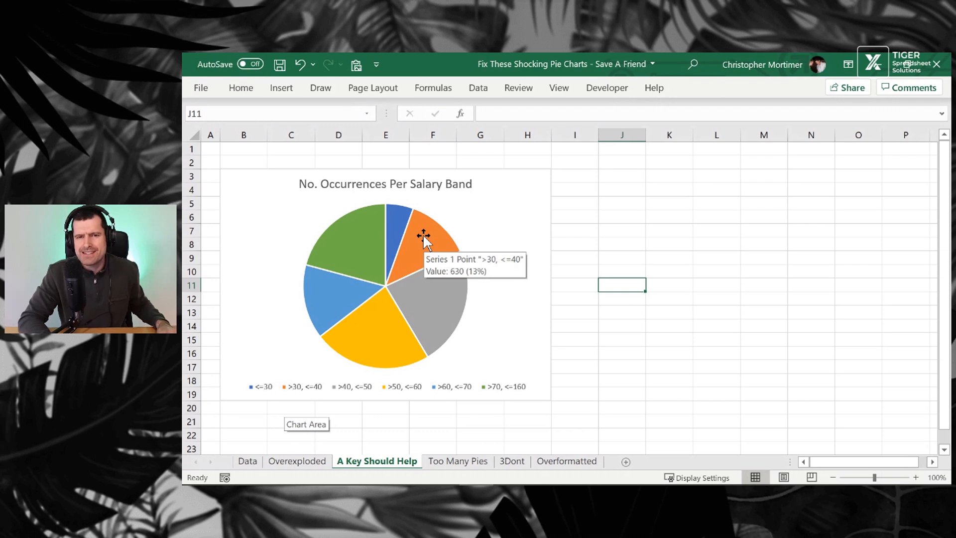
left_click(285, 388)
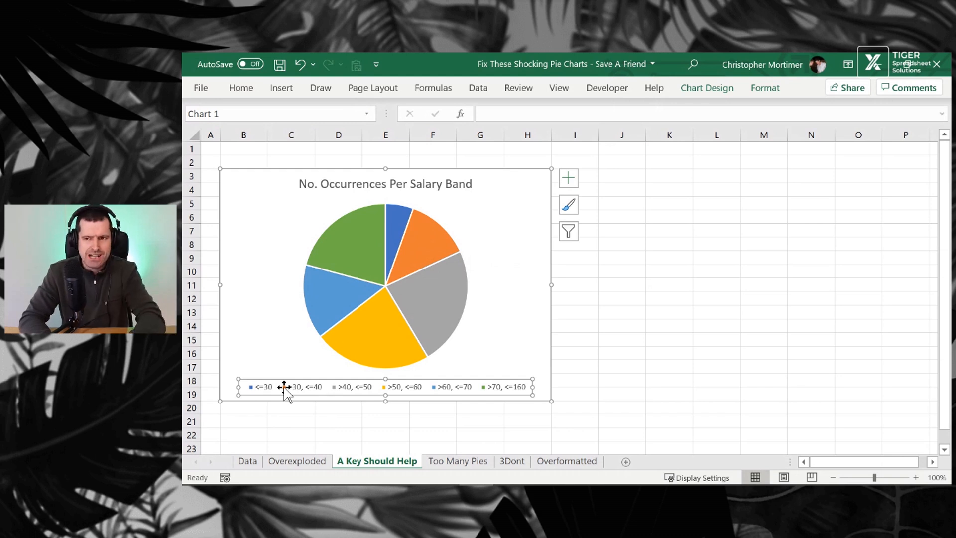
key("Delete")
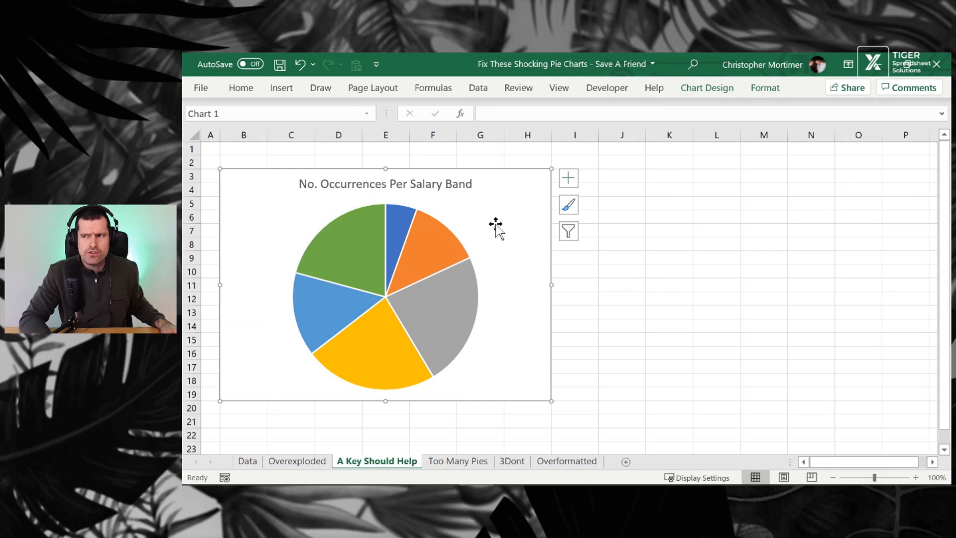
Add data labels to the pie positioned at Inside End
left_click(707, 88)
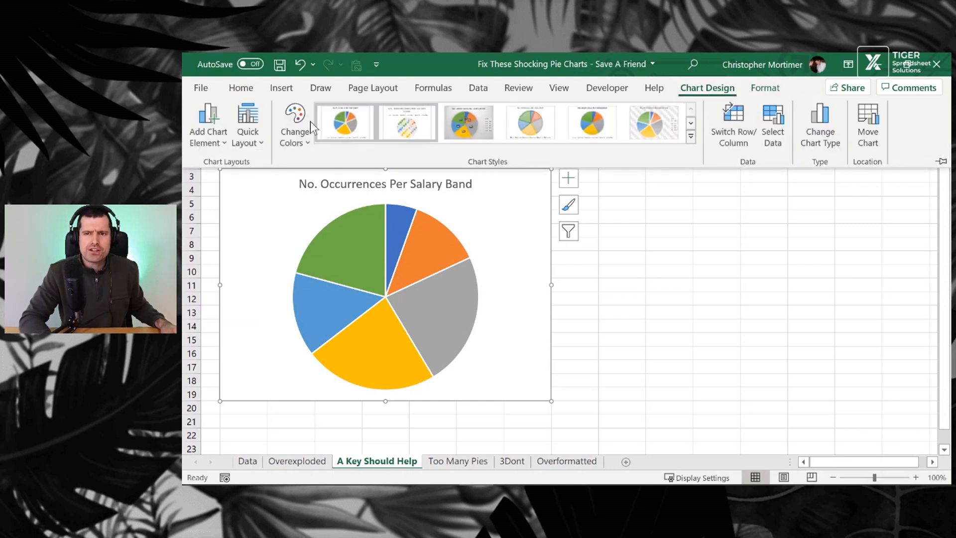
left_click(222, 140)
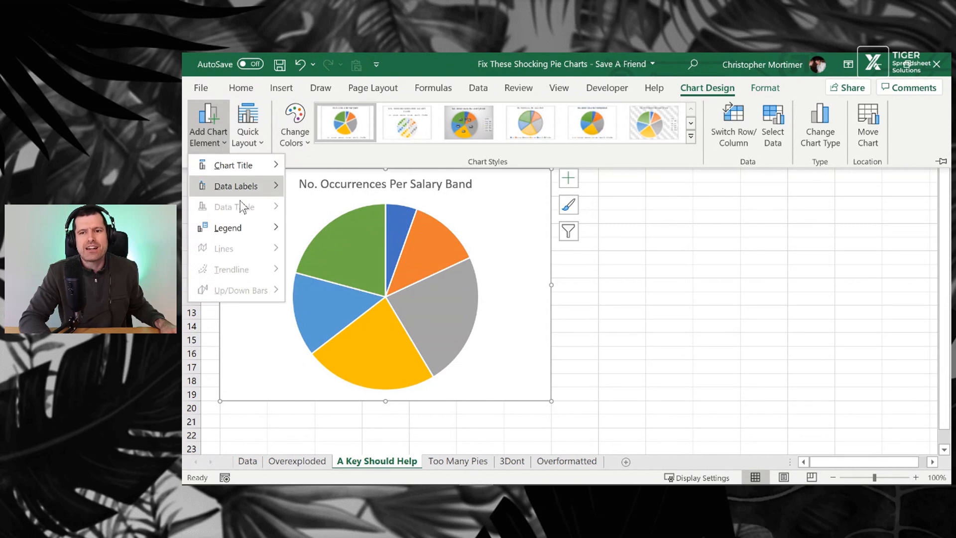
mouse_move(242, 194)
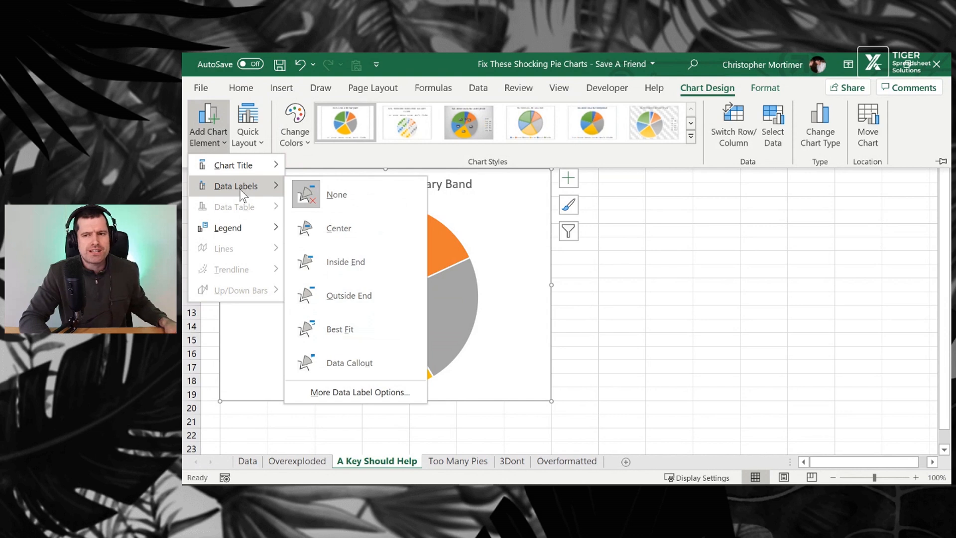
left_click(345, 266)
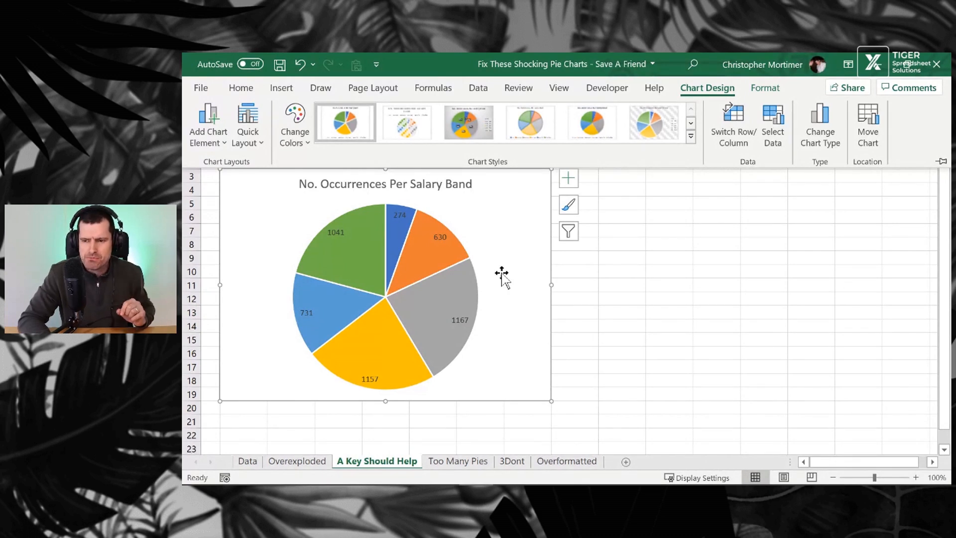
Set the pie's data labels to show Category Name and Percentage, removing Value and leader lines
key("ctrl+F1")
left_click(439, 236)
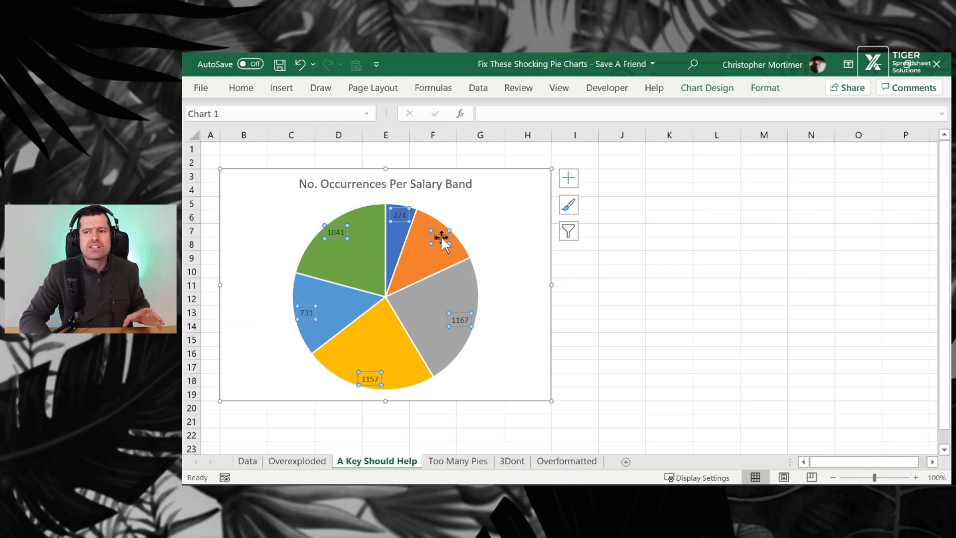
left_click(764, 90)
left_click(246, 126)
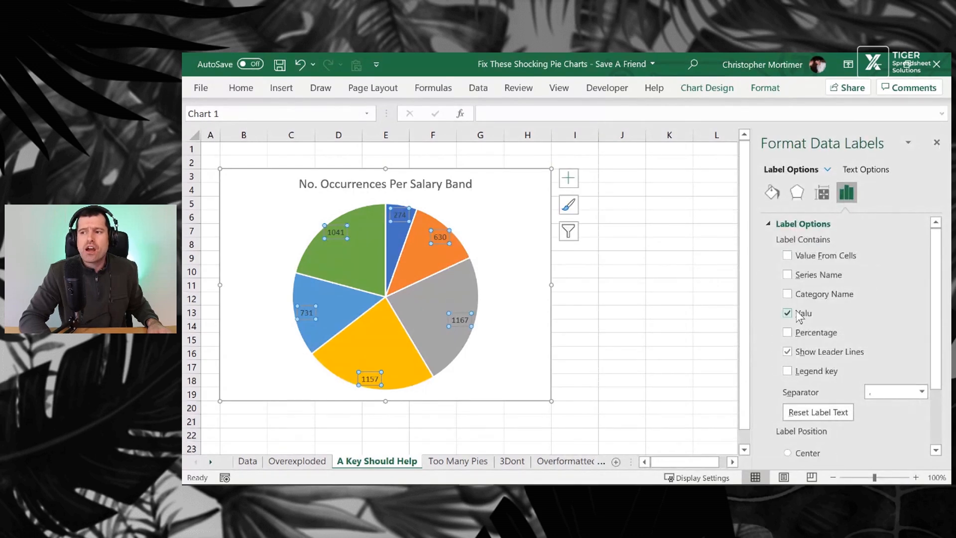
left_click(787, 333)
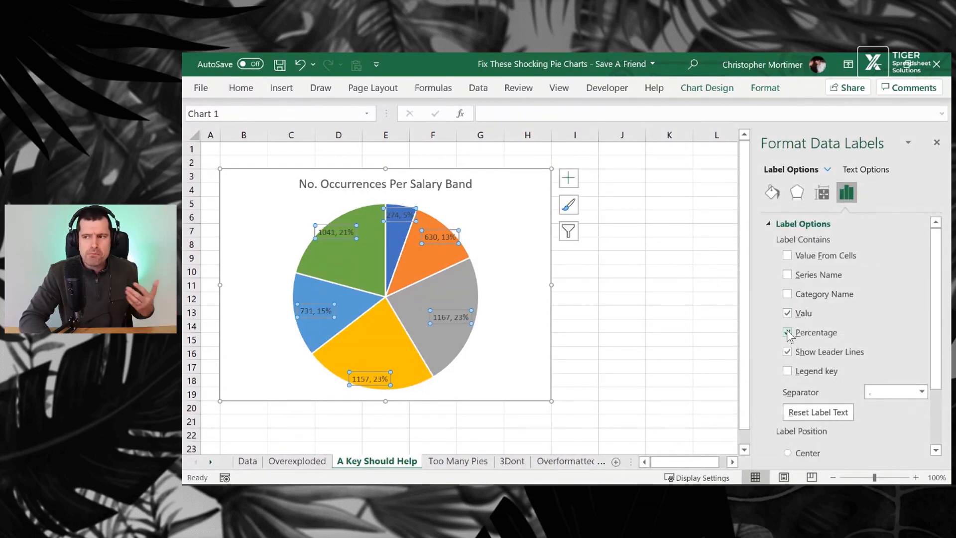
left_click(787, 293)
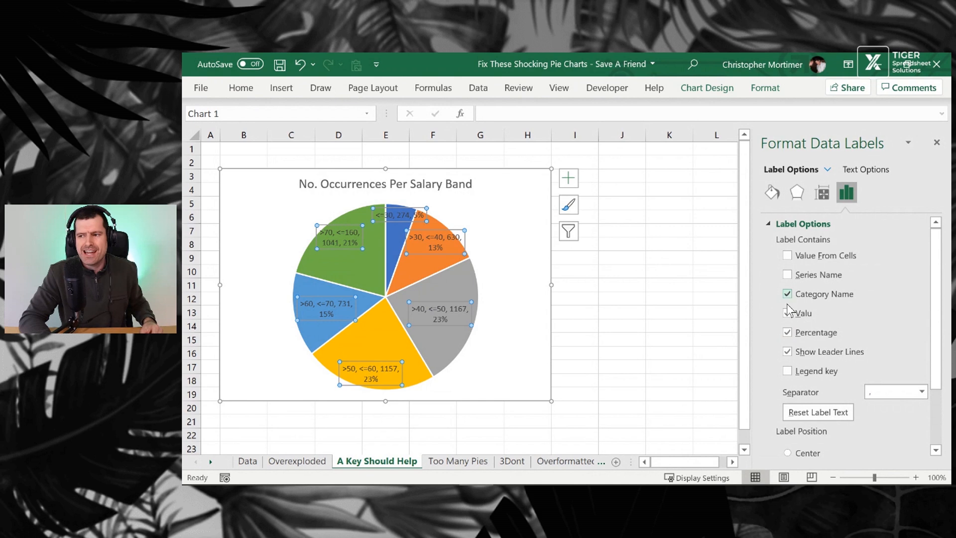
left_click(787, 313)
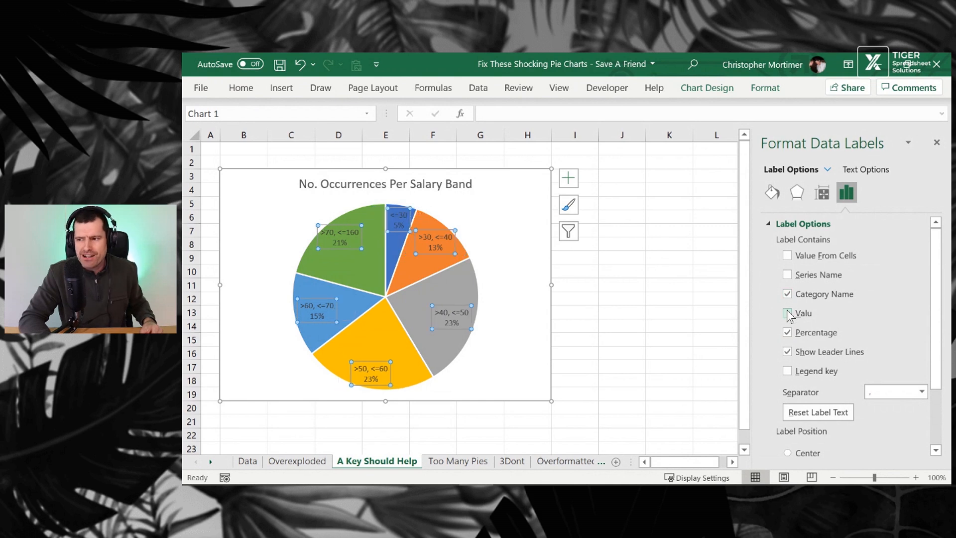
left_click(787, 351)
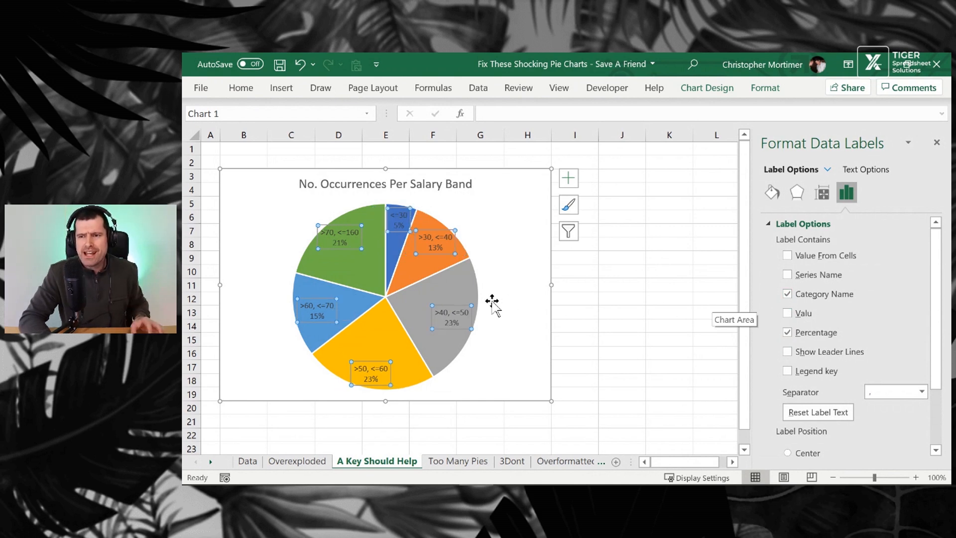
mouse_move(469, 296)
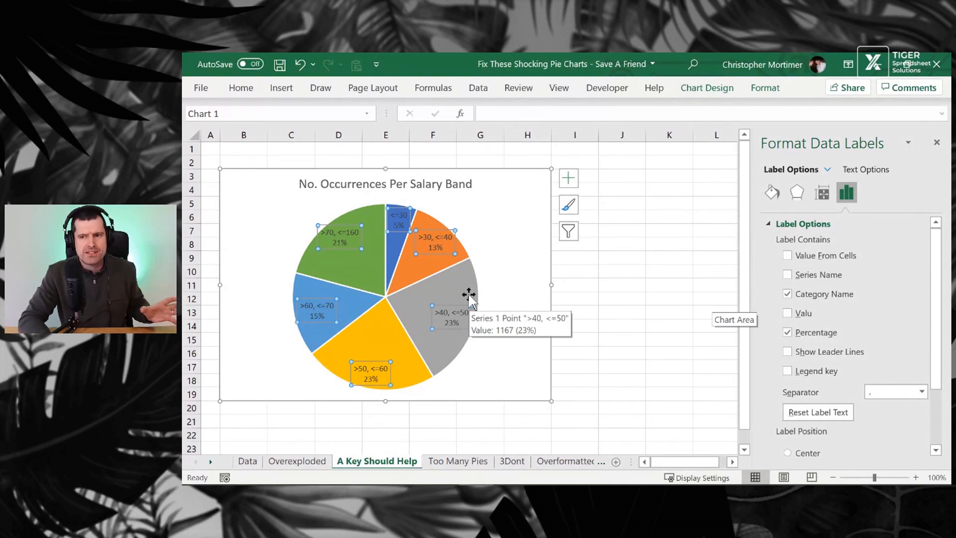
left_click(937, 143)
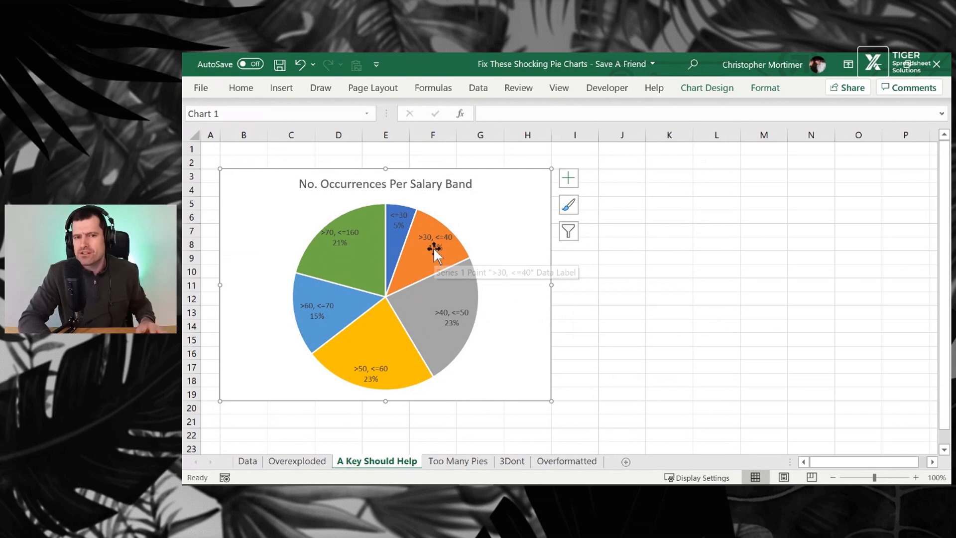
Examine the grouped salary frequency table and its category and FREQUENCY formulas on the Data sheet
left_click(455, 462)
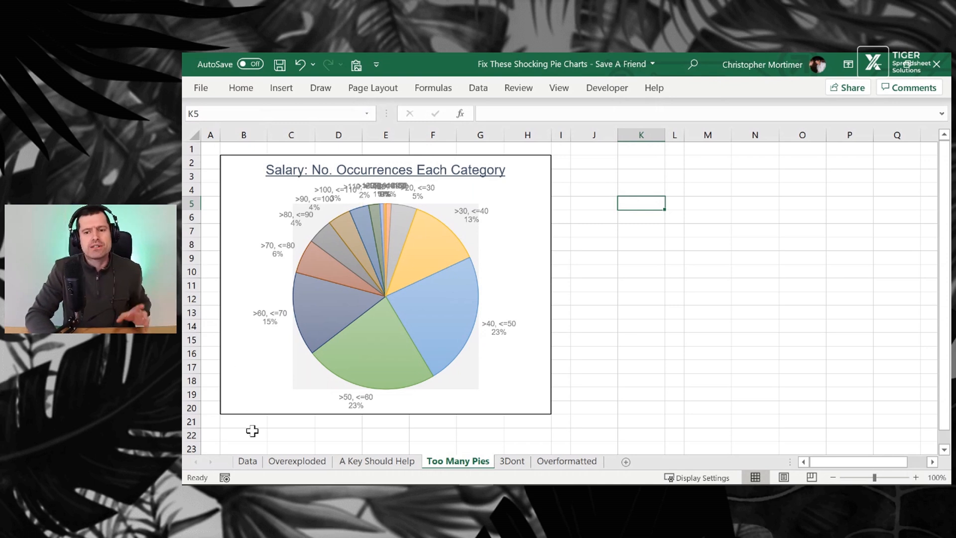
left_click(249, 463)
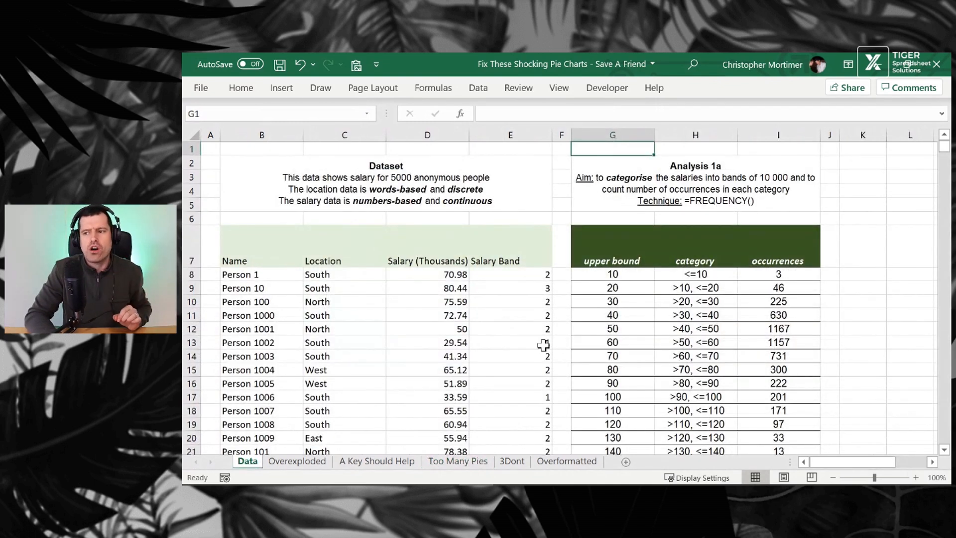
scroll(542, 344, "down", 3)
scroll(542, 344, "down", 6)
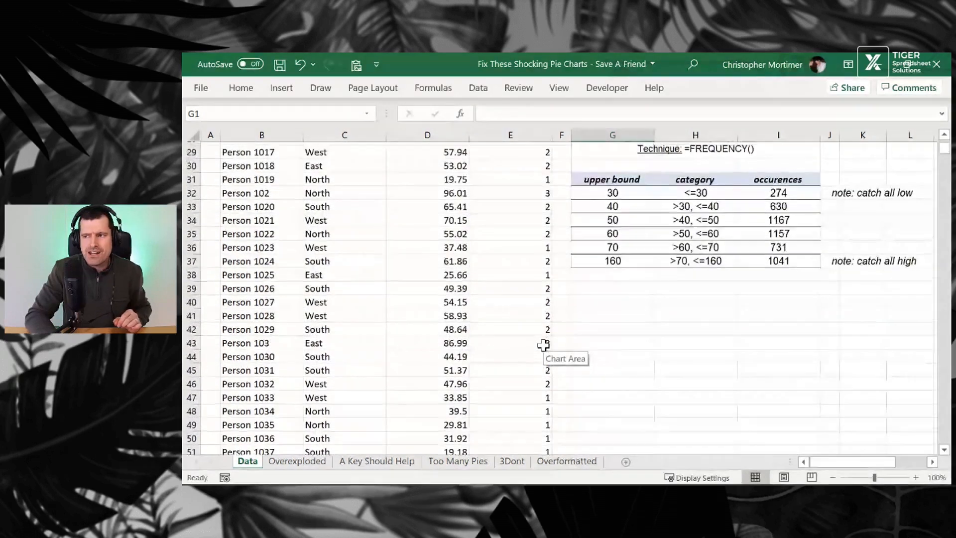
left_click_drag(846, 190, 921, 190)
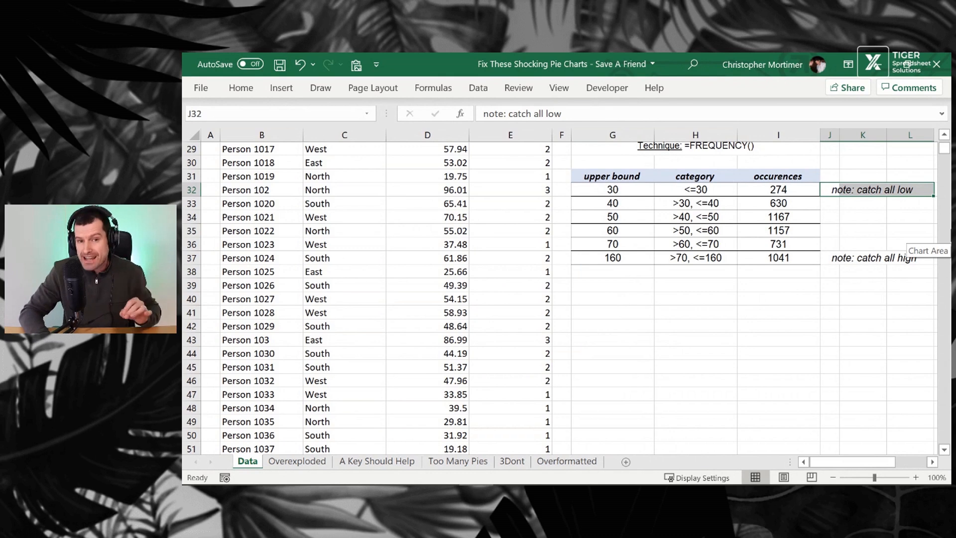
key("Down")
key("Down")
key("Down")
key("Down")
key("Down")
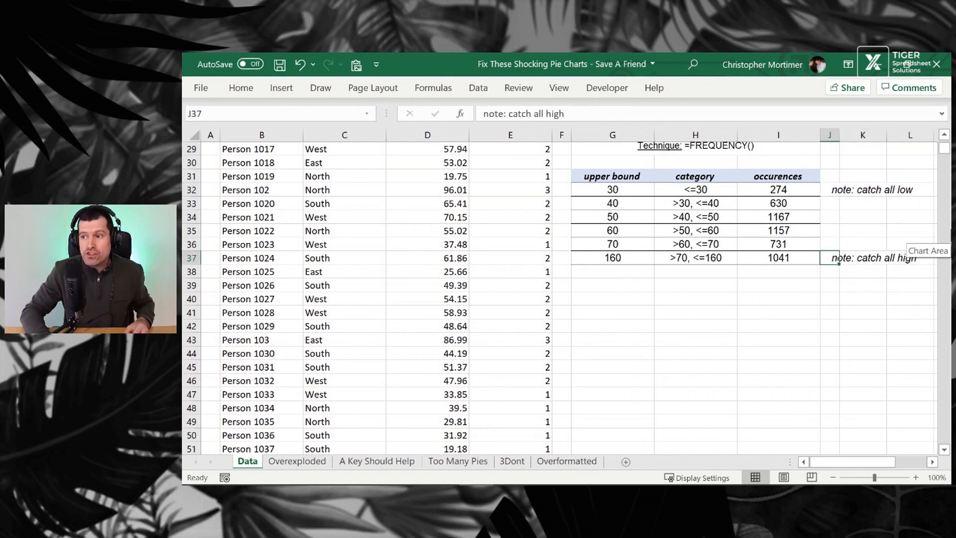
key("shift+Right")
key("shift+Right")
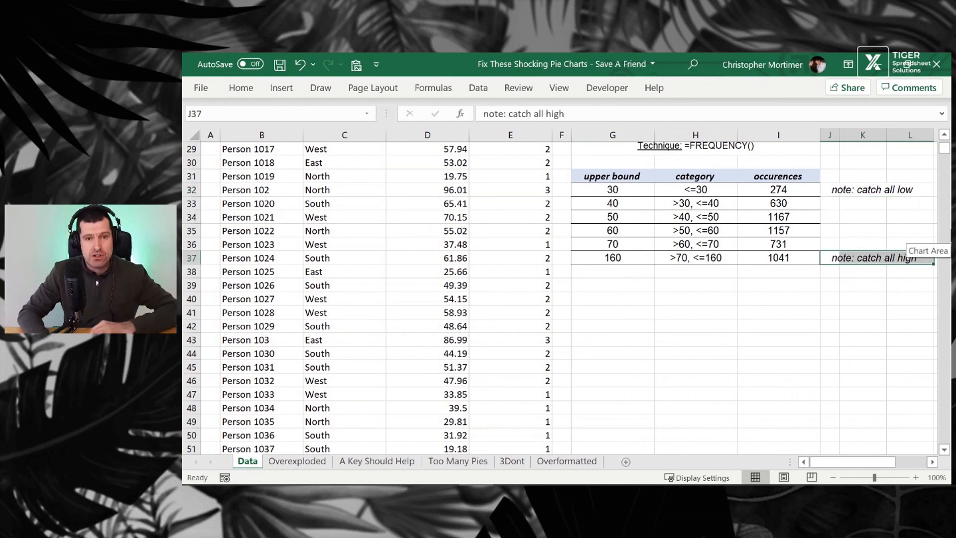
key("Left")
key("Left")
key("Left")
key("Up")
key("Up")
key("Up")
key("Up")
key("Up")
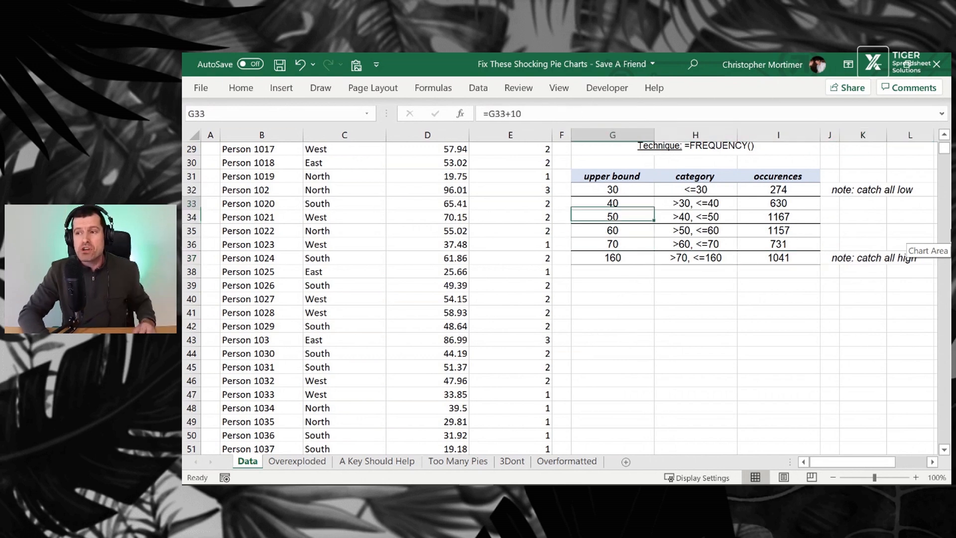
key("Right")
key("Right")
key("shift+Down")
key("shift+Down")
key("shift+Down")
key("shift+Down")
key("shift+Down")
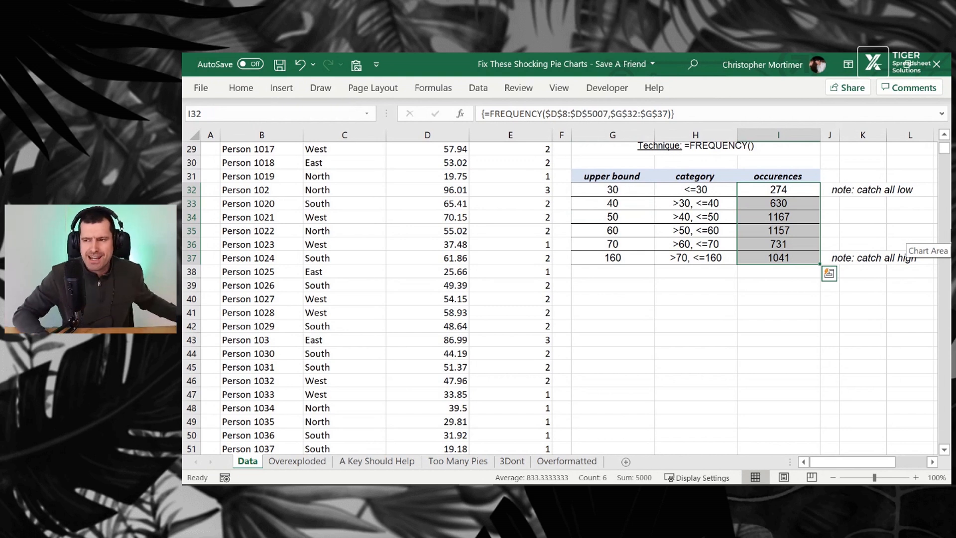
key("Up")
key("Down")
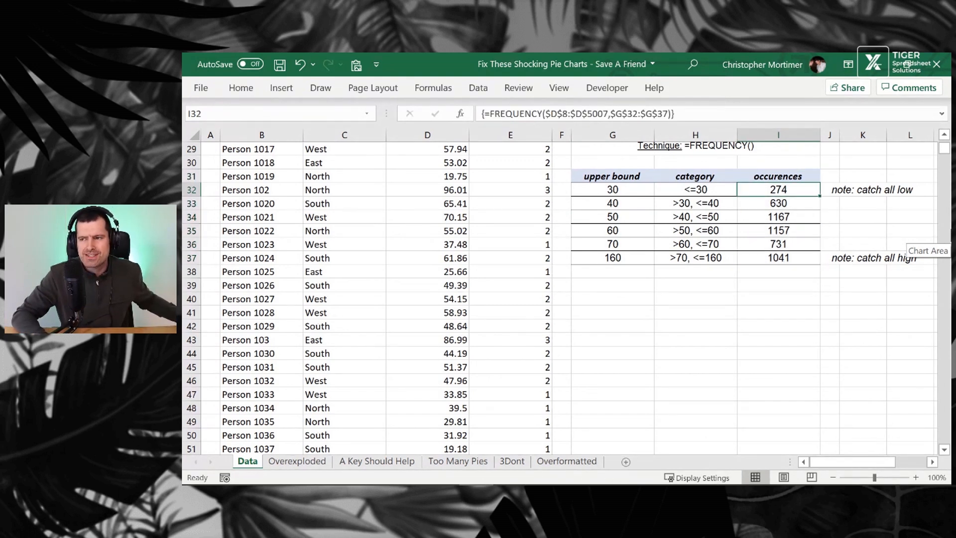
key("Left")
key("Down")
key("shift+Down")
key("shift+Down")
key("shift+Down")
key("shift+Down")
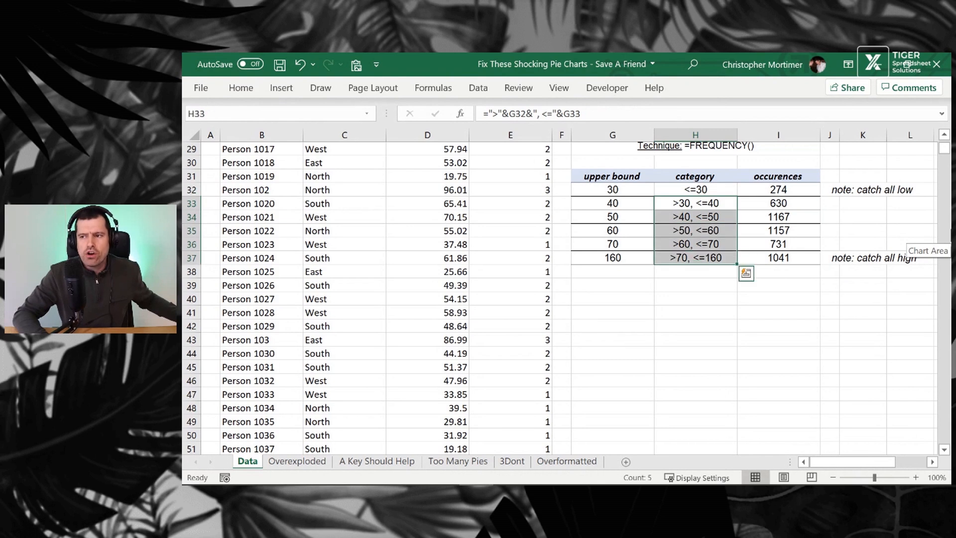
key("Up")
key("Down")
key("Down")
key("Down")
key("Down")
key("Down")
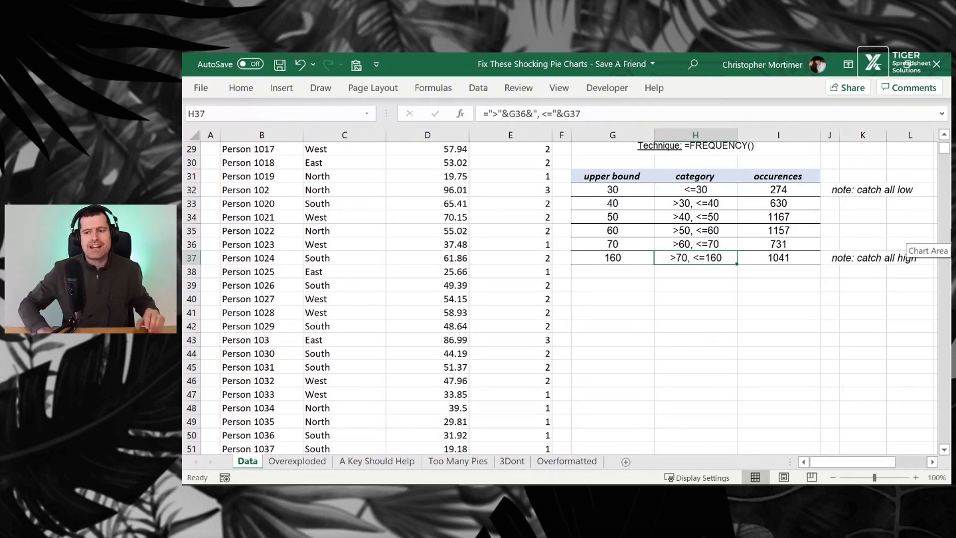
On the Too Many Pies sheet, unhide the Just Right chart so it appears beside the original
left_click(466, 463)
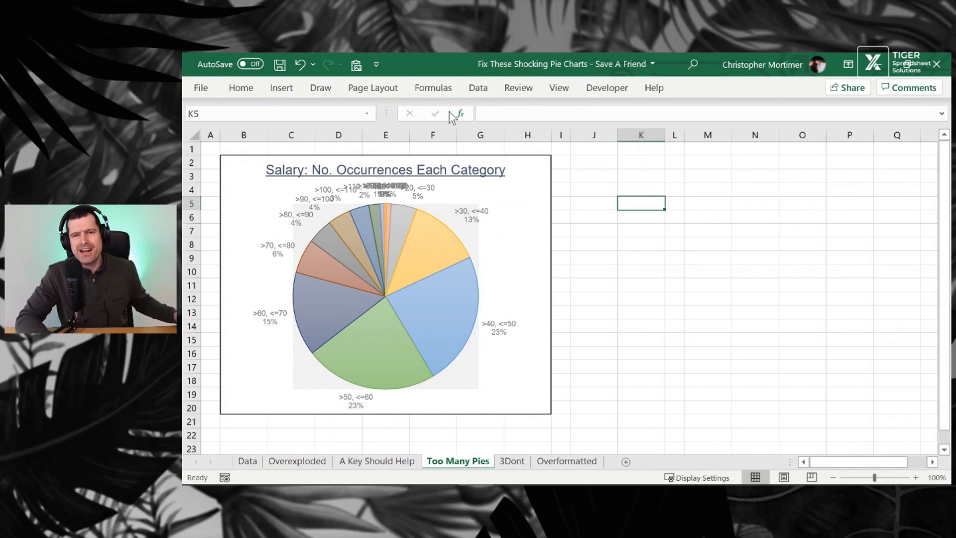
left_click(392, 88)
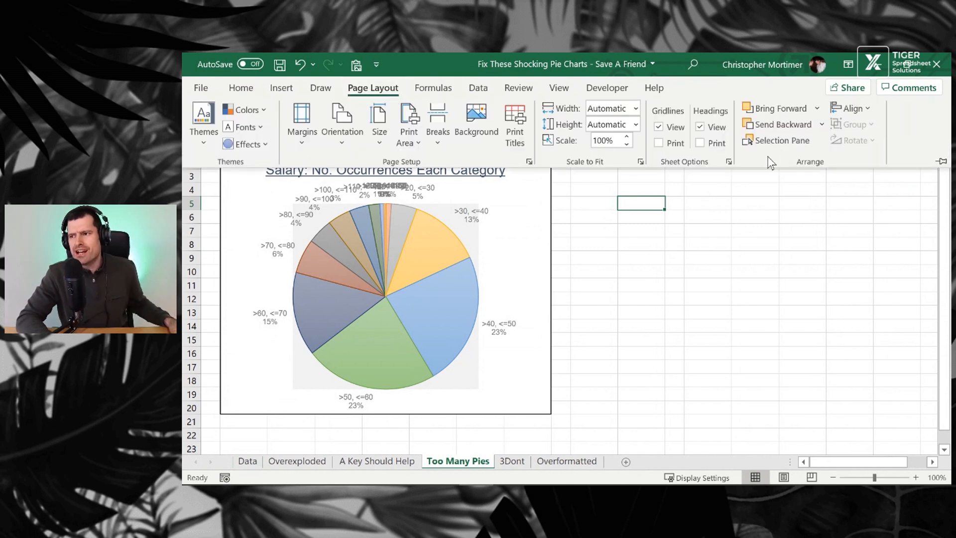
left_click(788, 143)
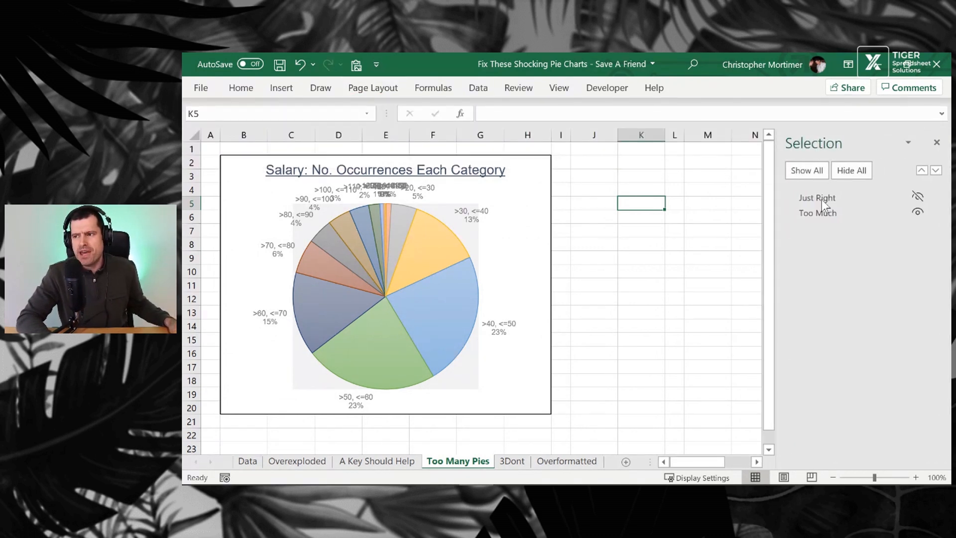
left_click(918, 196)
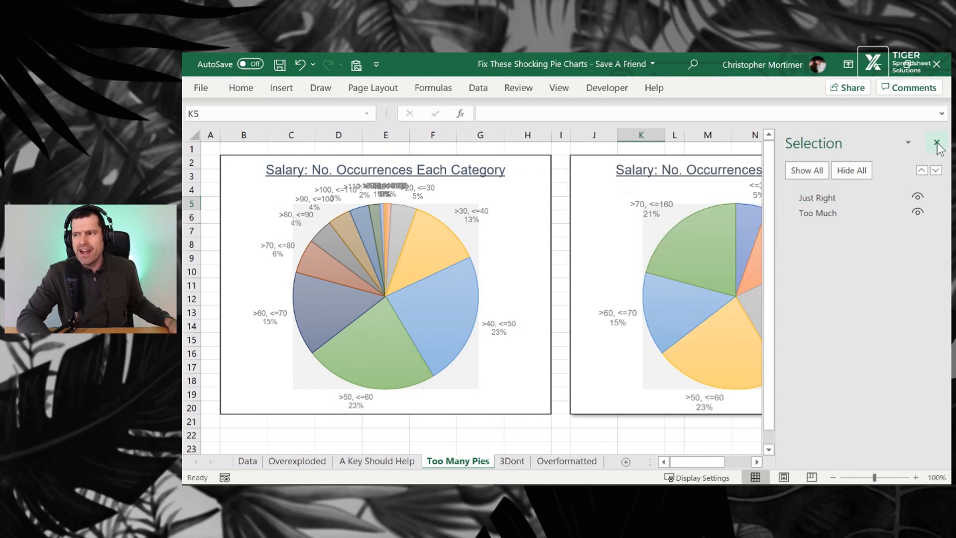
left_click(936, 143)
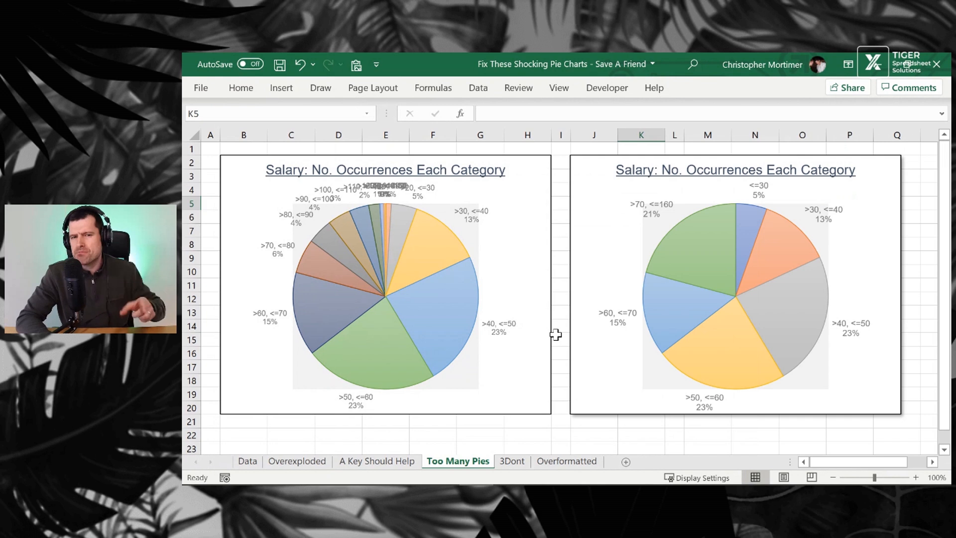
Switch to the 3Dont sheet and inspect the pie series' effect and fill formatting options
left_click(513, 461)
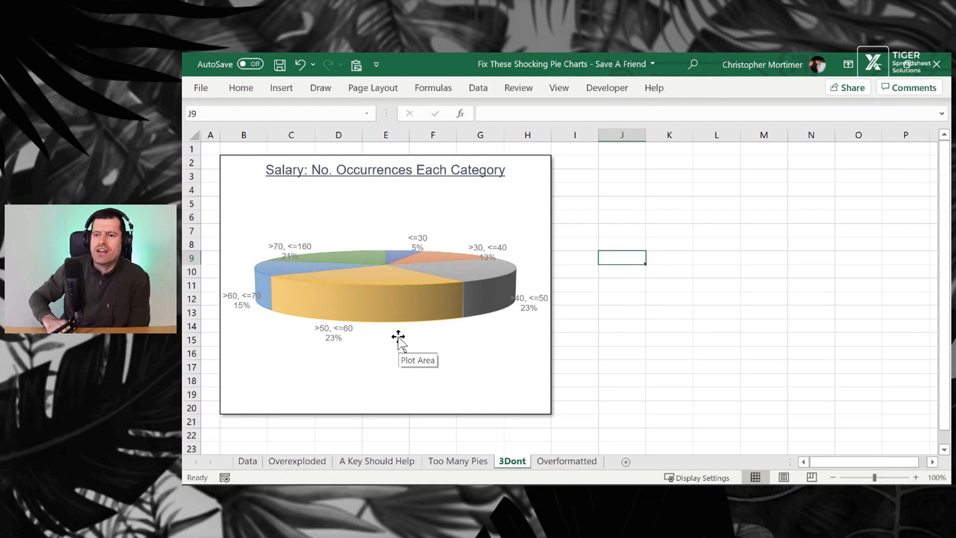
left_click(401, 310)
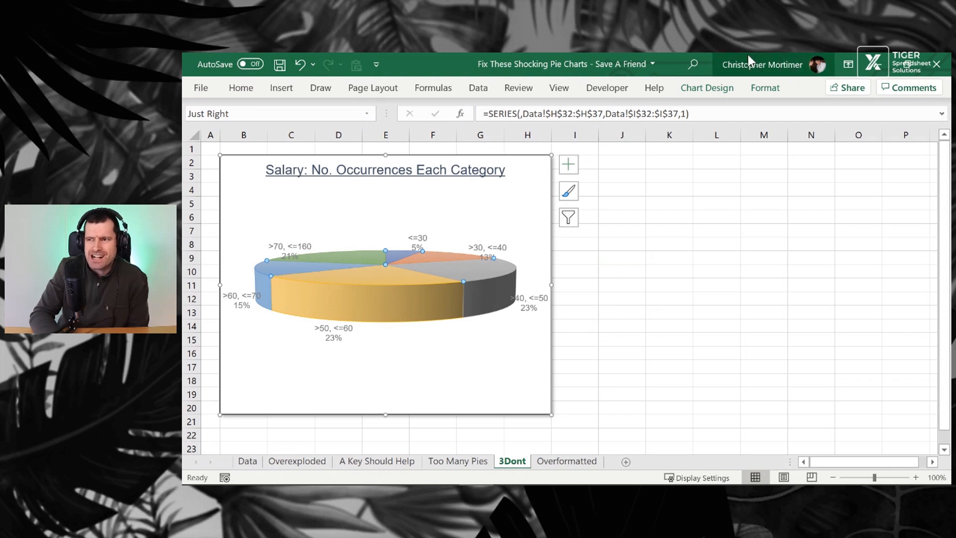
left_click(765, 87)
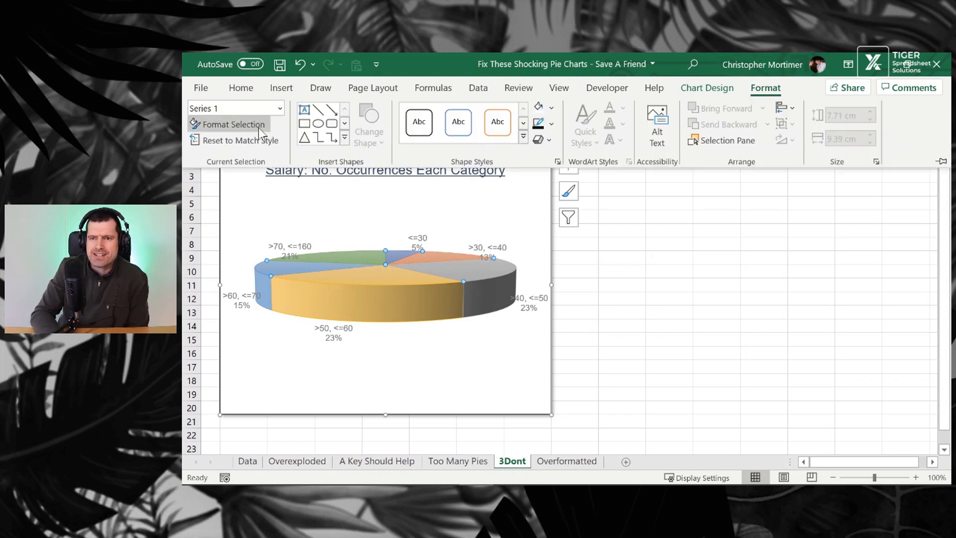
left_click(259, 126)
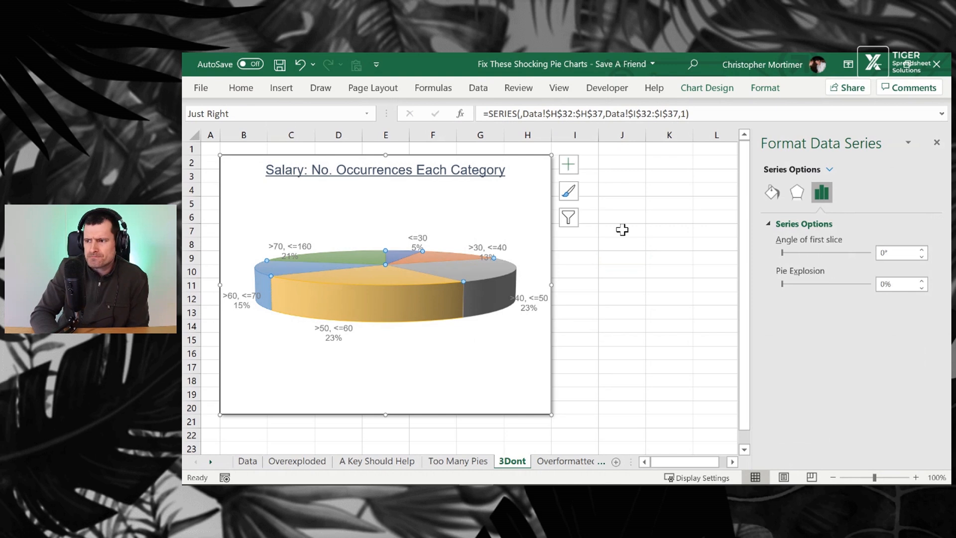
left_click(801, 194)
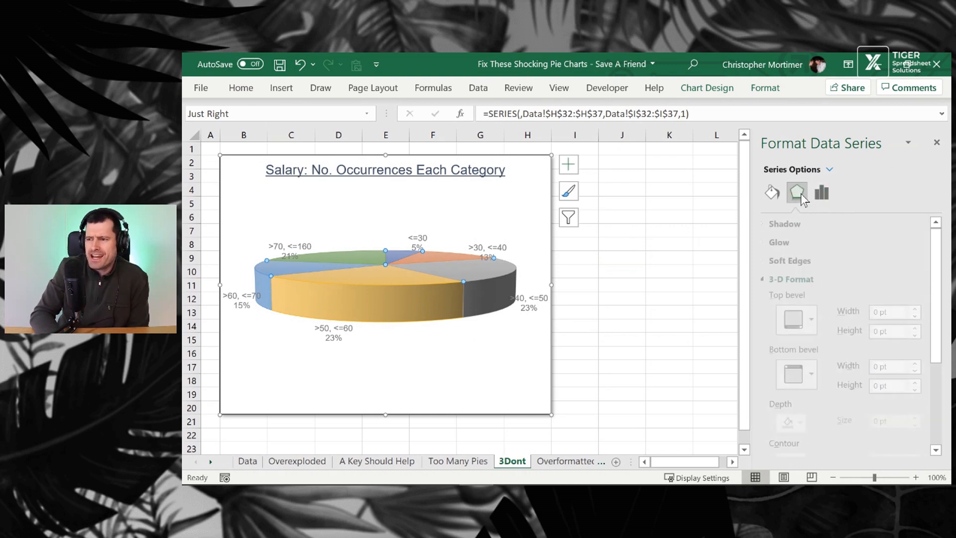
scroll(866, 276, "down", 3)
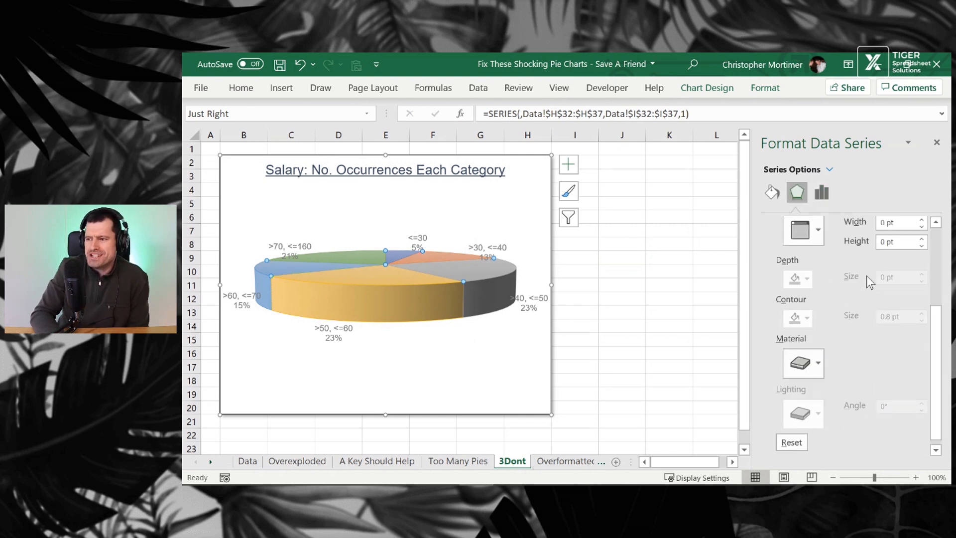
left_click(772, 192)
scroll(829, 366, "down", 3)
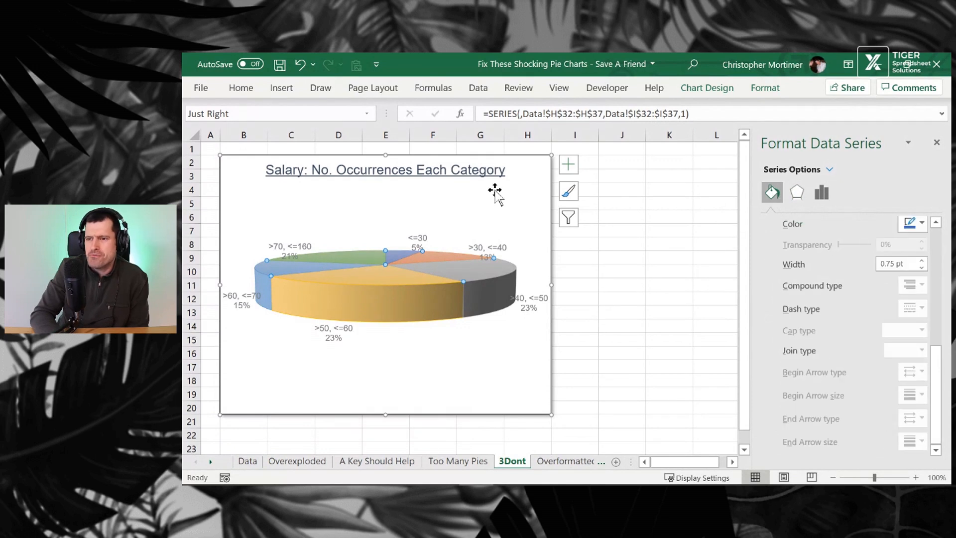
Set the 3Dont chart area's 3-D Y Rotation to 60° and close the formatting pane
left_click(497, 200)
left_click(708, 90)
left_click(765, 89)
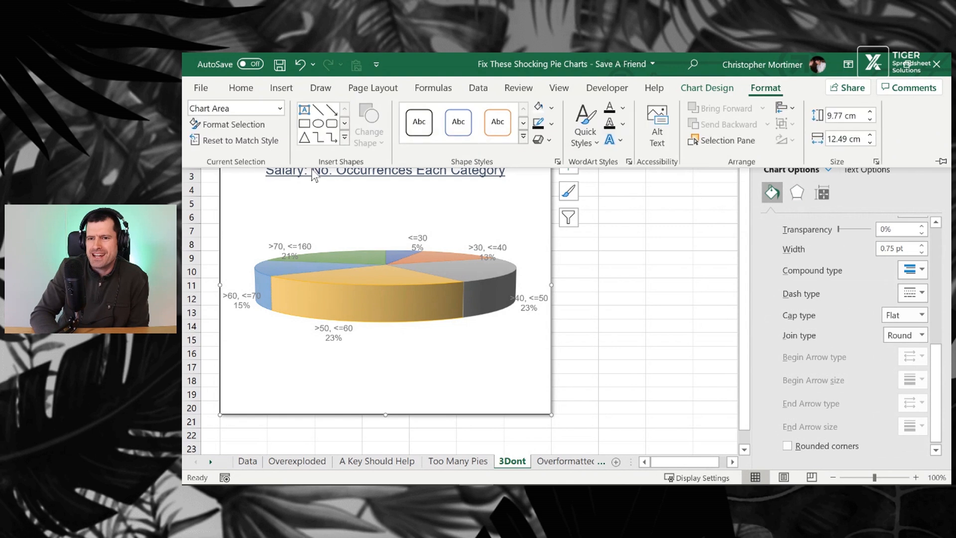
left_click(264, 127)
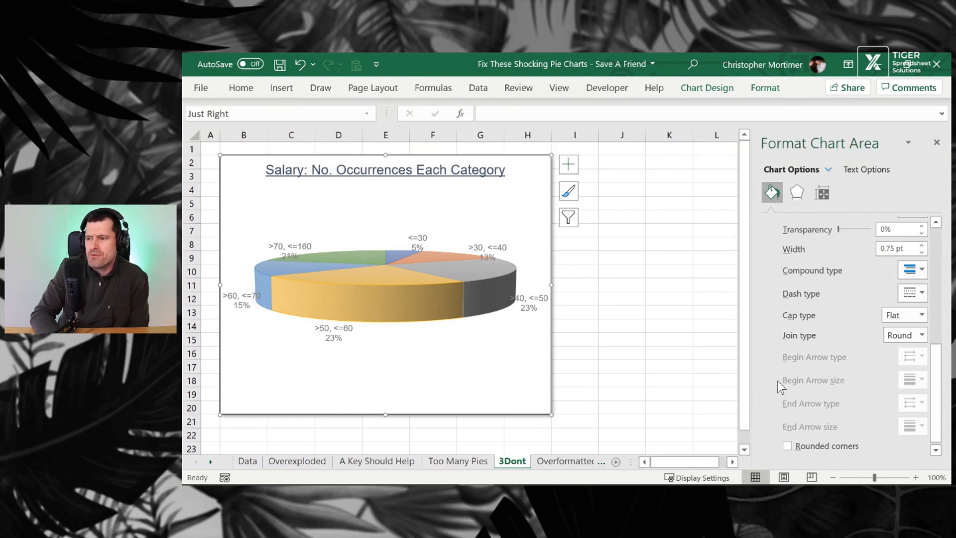
left_click(821, 197)
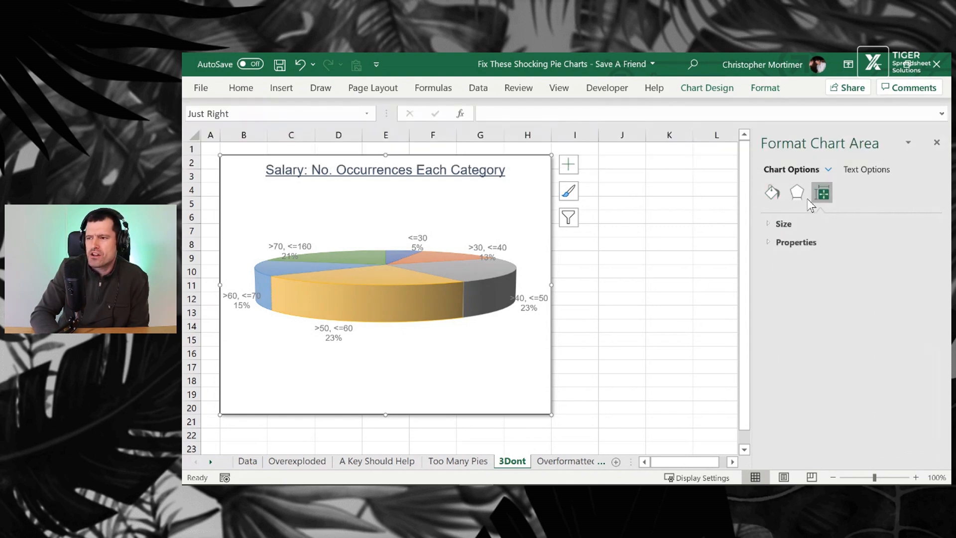
left_click(800, 198)
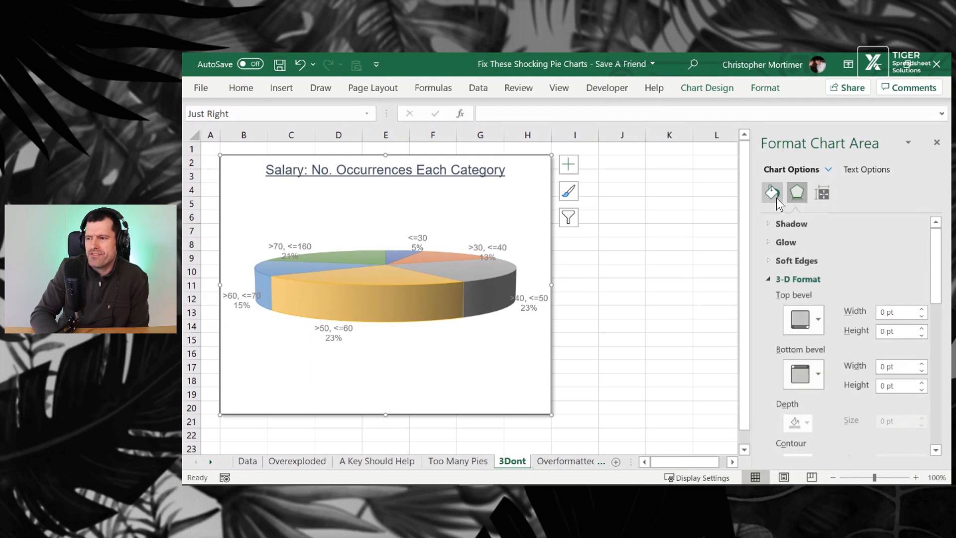
scroll(820, 336, "down", 5)
scroll(820, 336, "up", 4)
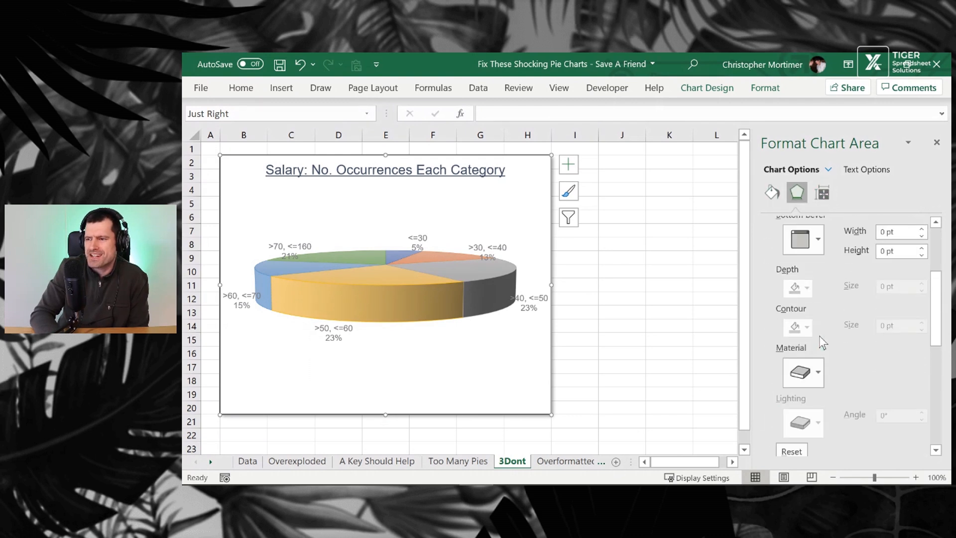
scroll(819, 336, "down", 5)
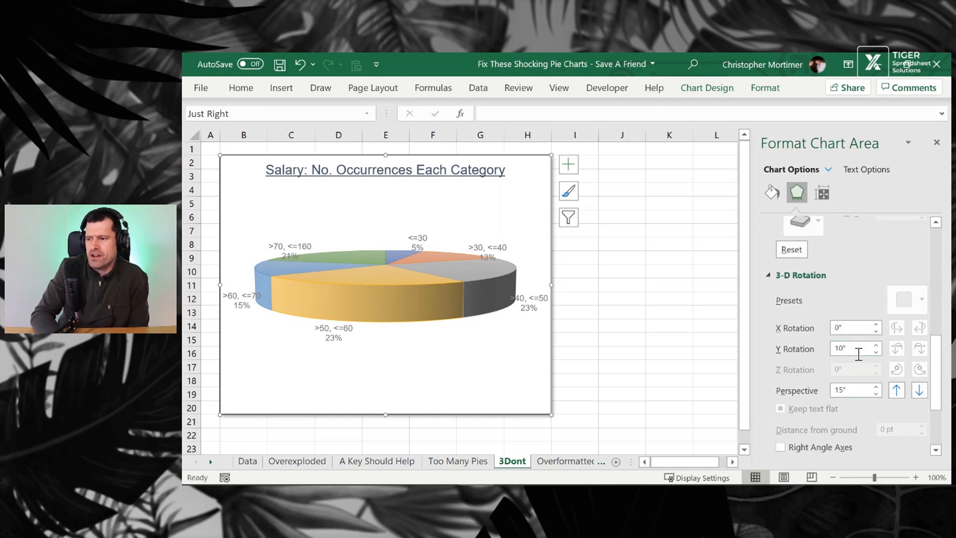
left_click(875, 344)
left_click(875, 344)
left_click(875, 345)
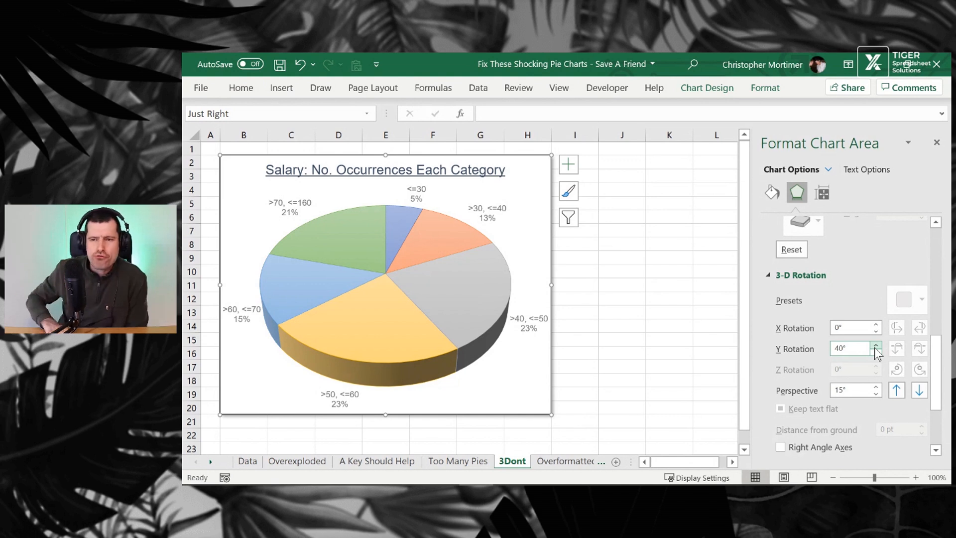
left_click(875, 345)
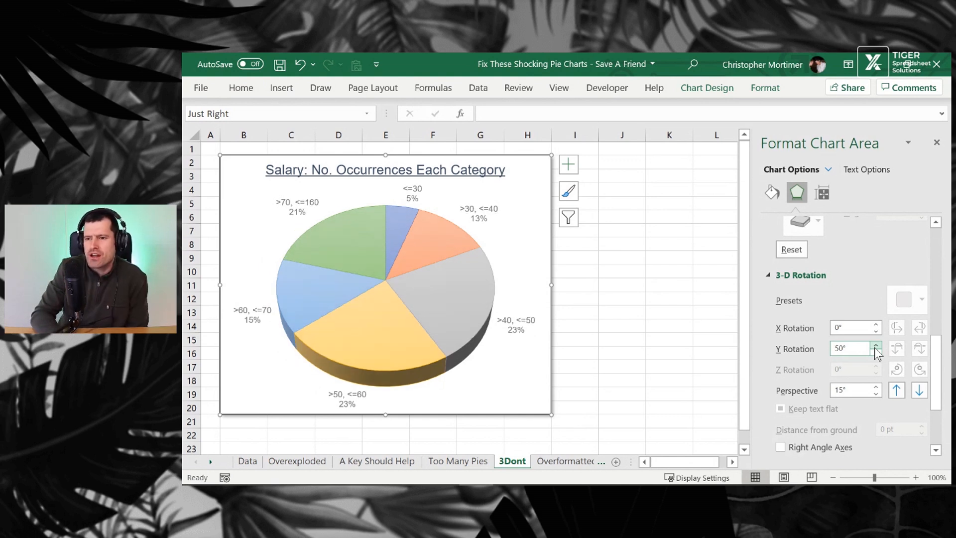
left_click(875, 345)
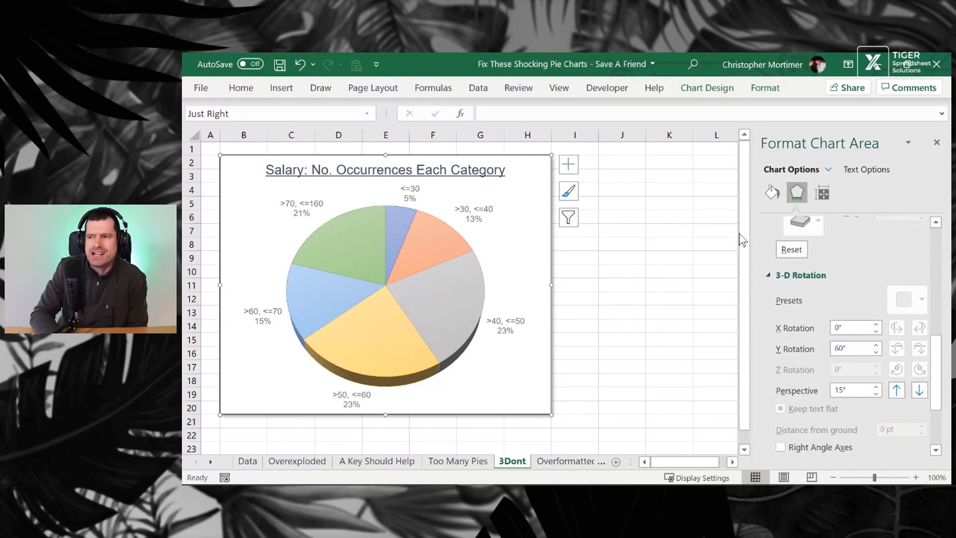
left_click(765, 88)
left_click(886, 262)
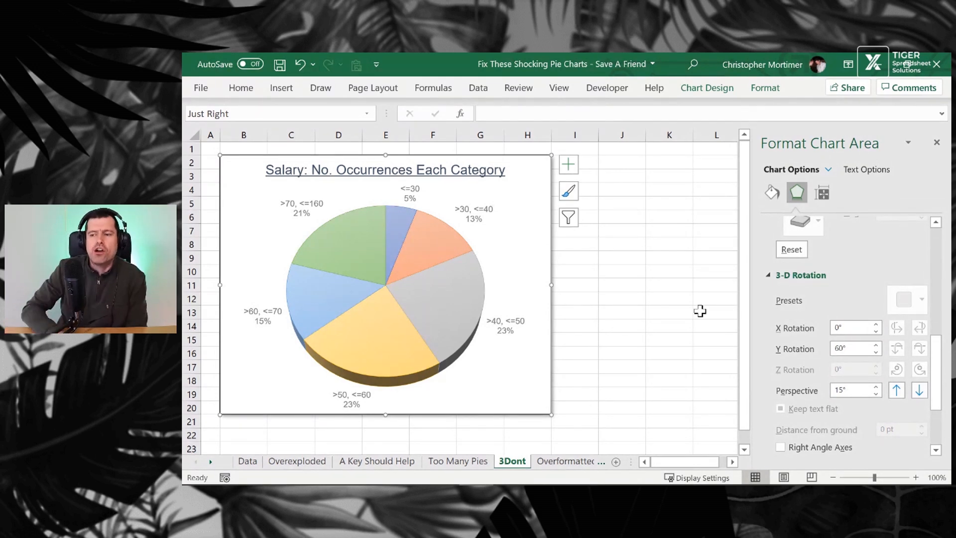
left_click(937, 143)
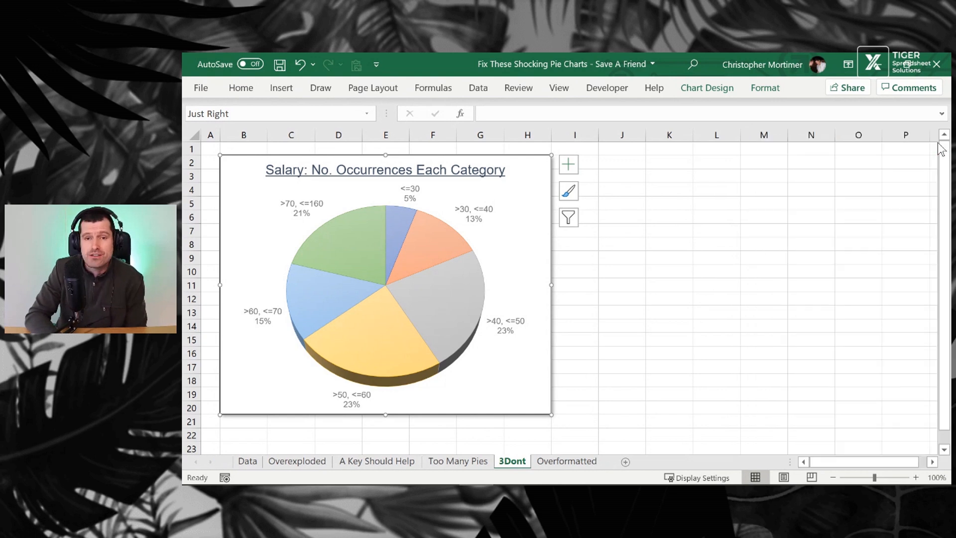
Switch to the Overformatted sheet and browse the chart styles gallery for its pie chart
left_click(561, 462)
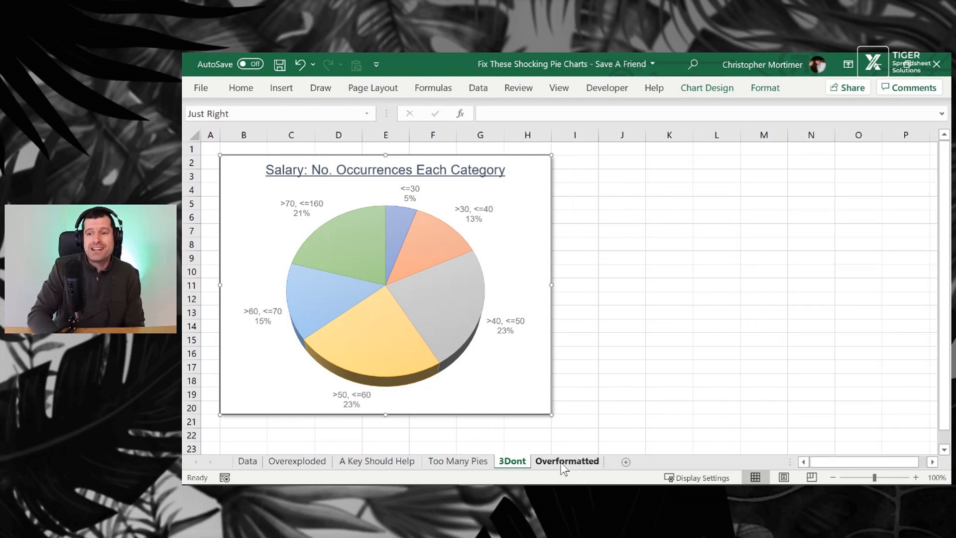
left_click(648, 339)
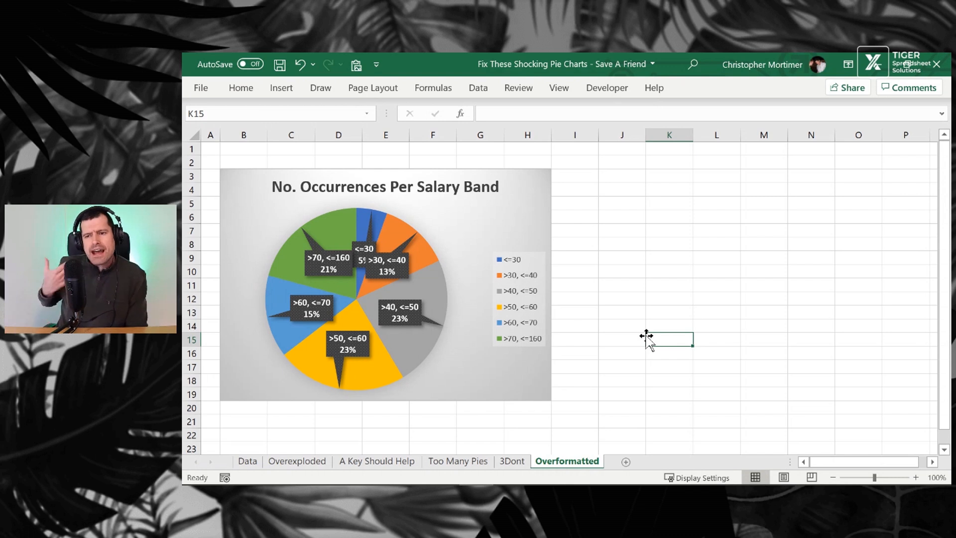
left_click(528, 223)
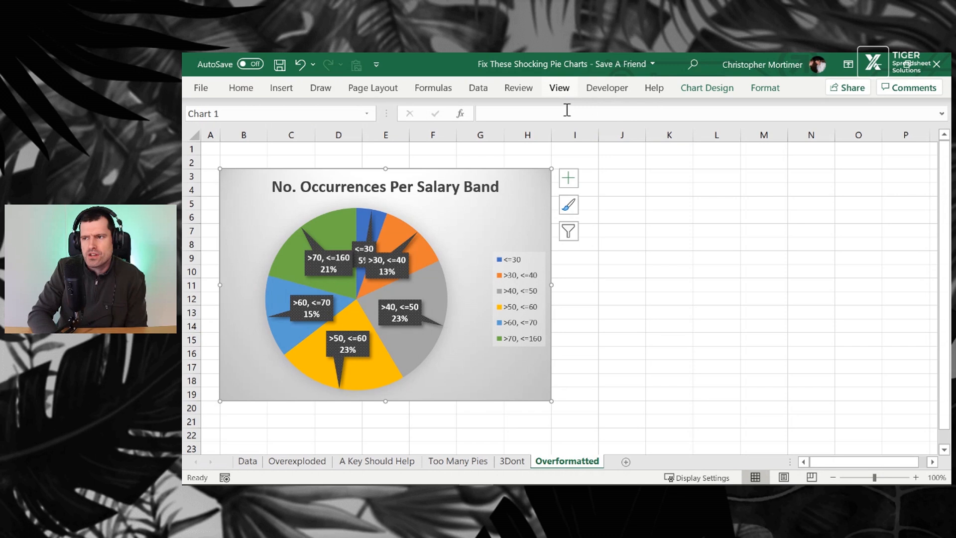
left_click(734, 91)
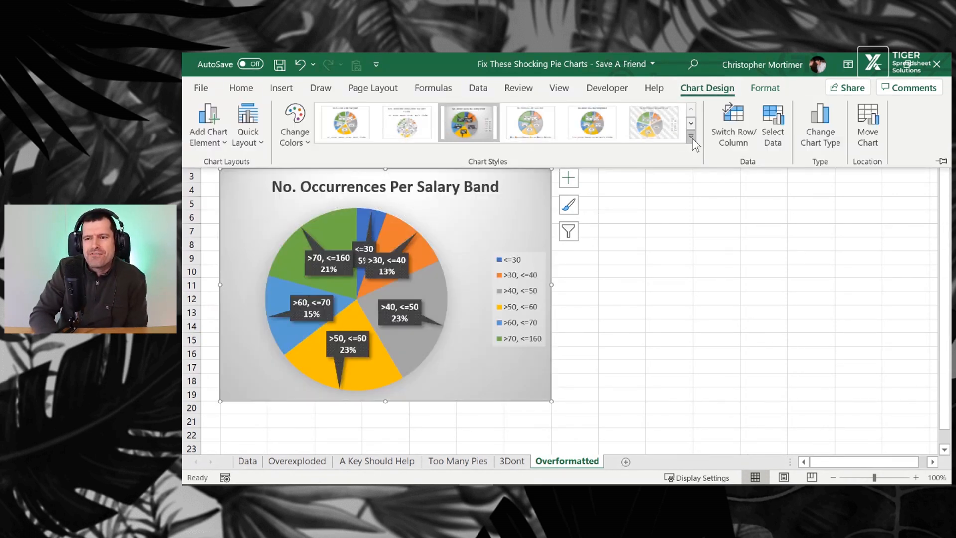
left_click(691, 136)
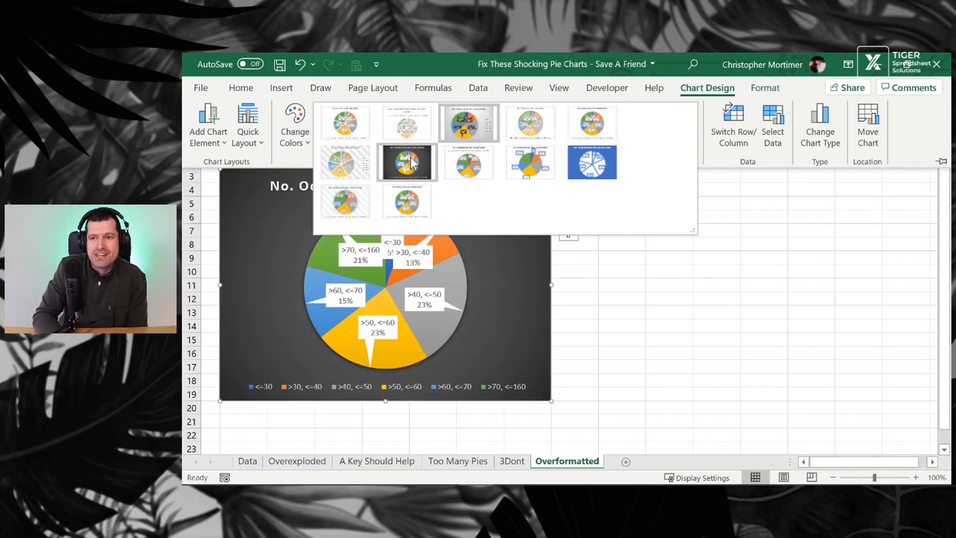
left_click(464, 171)
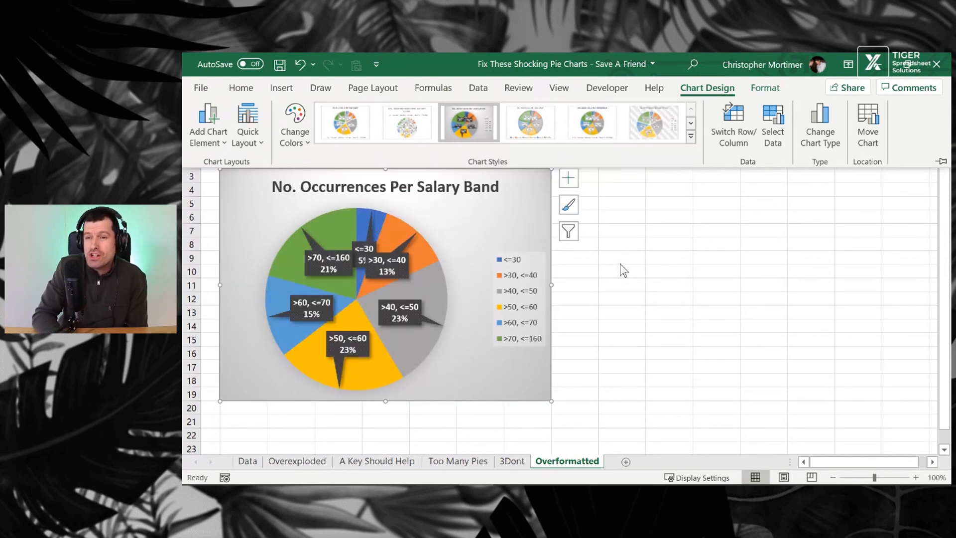
left_click(621, 199)
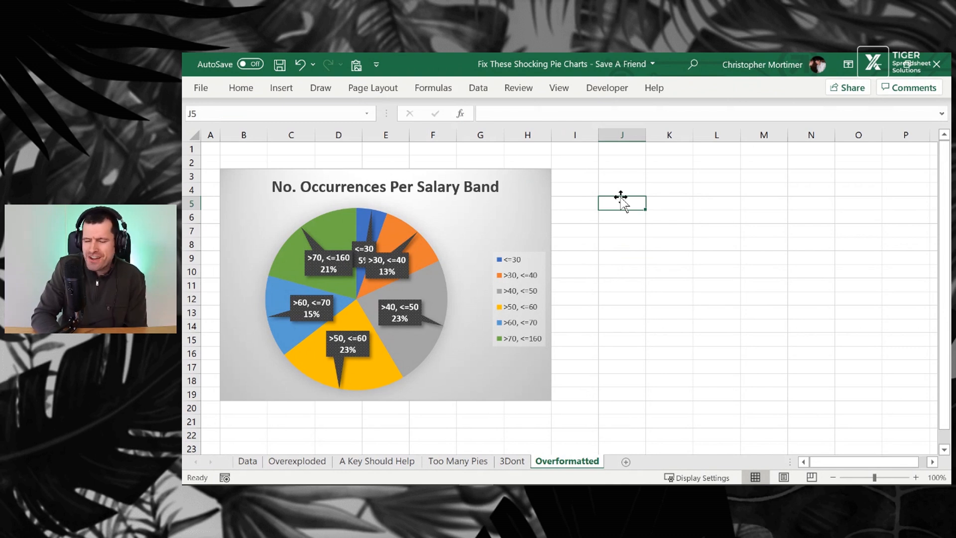
On the Data sheet, select the category and occurrences range H32:I37 and insert a 2-D pie chart
left_click(247, 461)
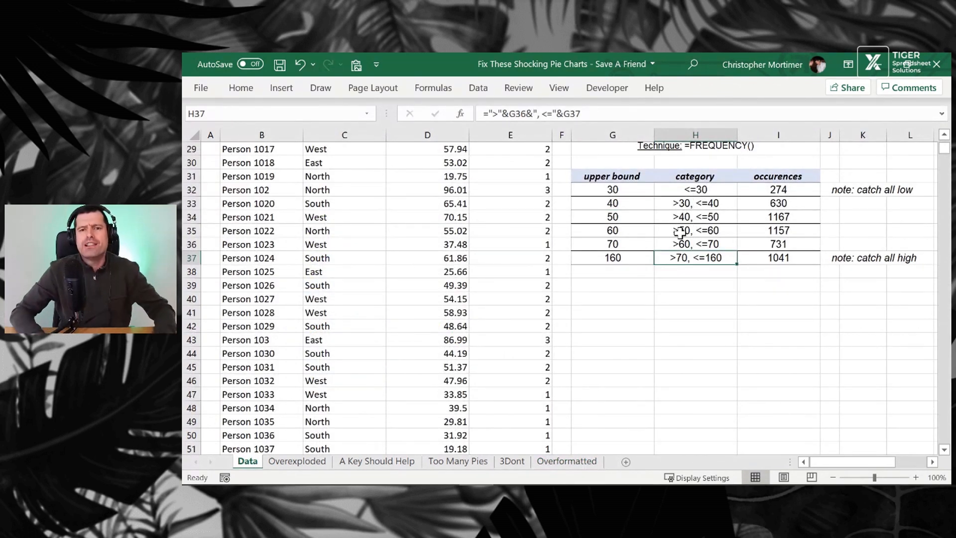
key("Up")
key("Up")
key("Up")
key("Up")
key("Up")
key("shift+Right")
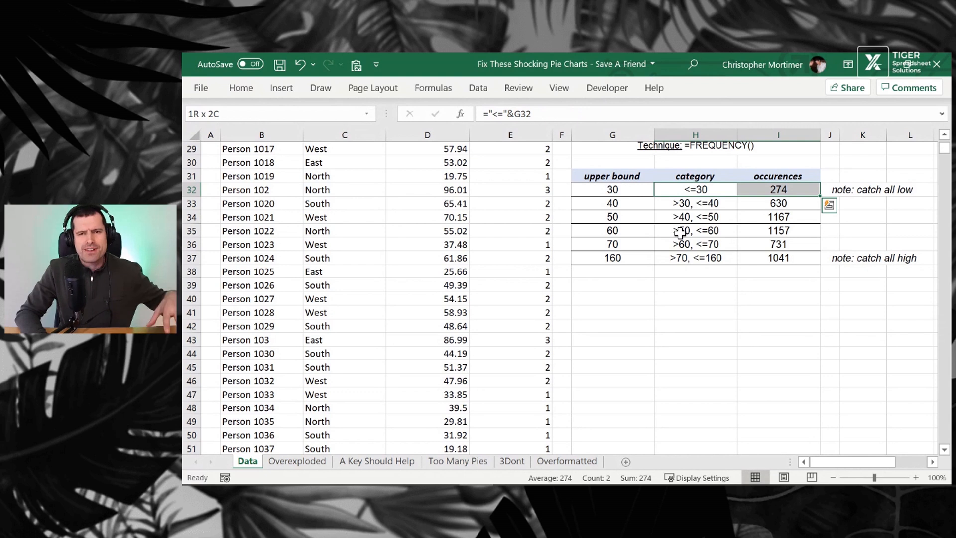
key("shift+Down")
key("shift+Down")
key("shift+Down")
key("shift+Down")
key("shift+Down")
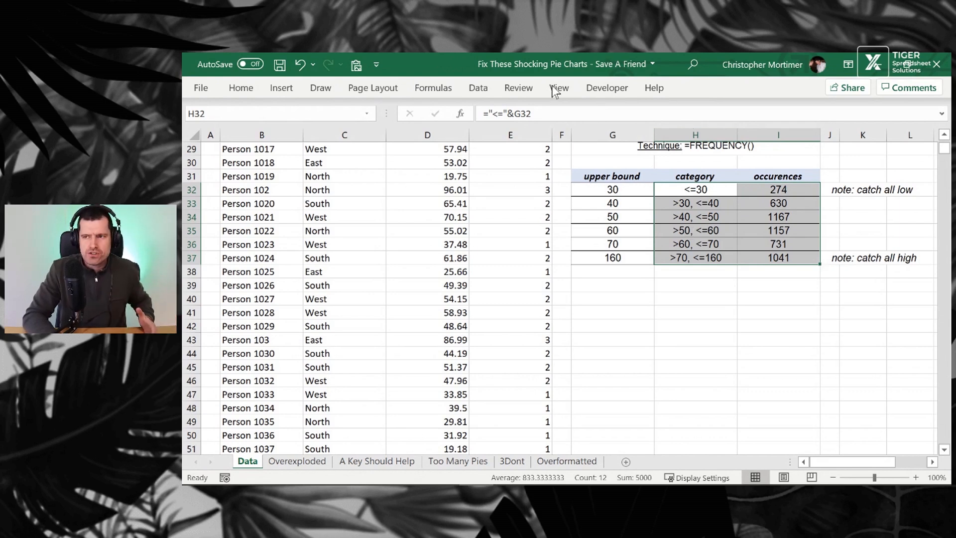
left_click(284, 90)
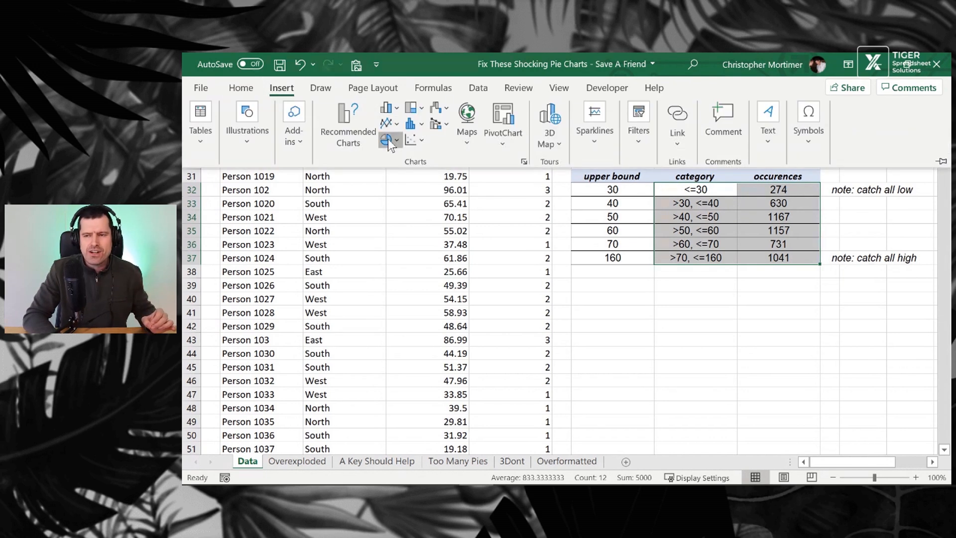
left_click(388, 139)
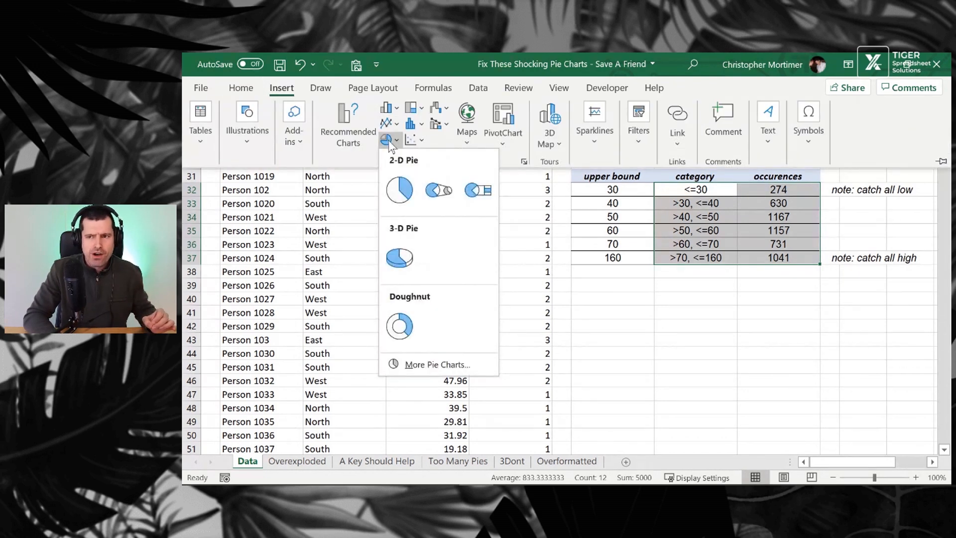
left_click(400, 189)
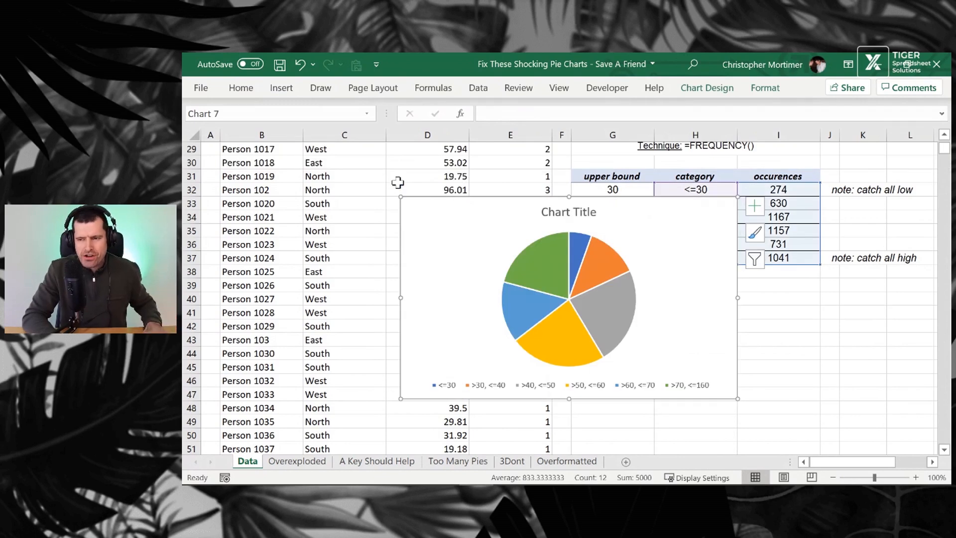
Delete the new pie chart's title and legend
left_click(575, 208)
key("Delete")
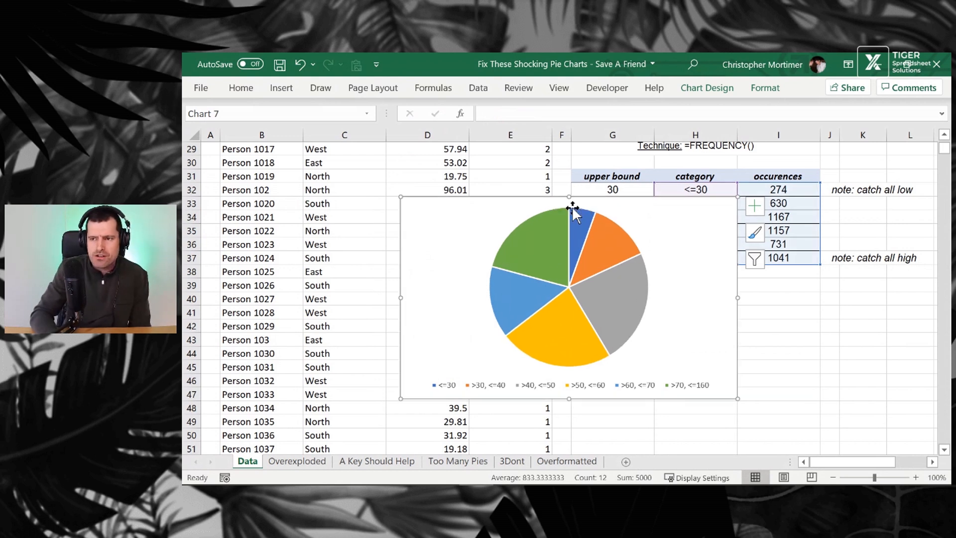
left_click(631, 389)
key("Delete")
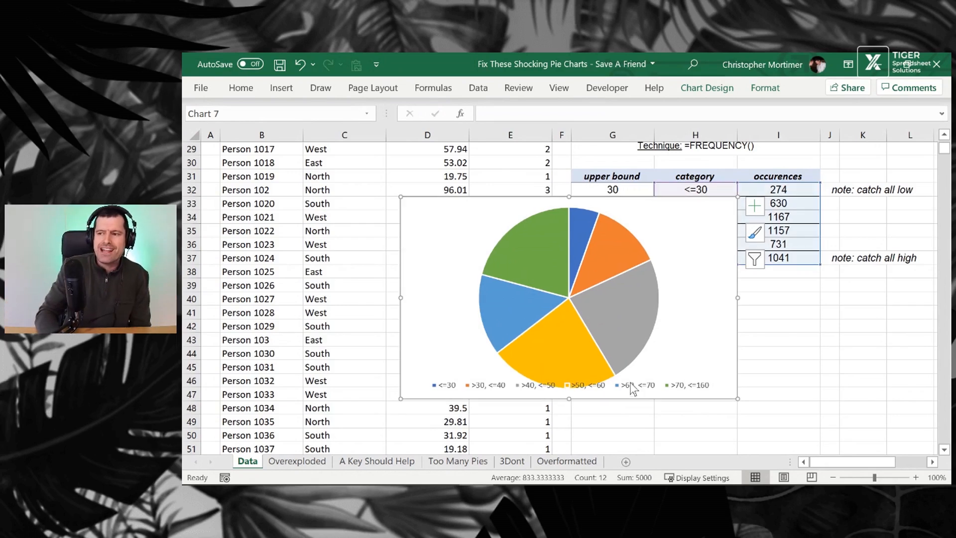
Move the pie chart below the frequency table and narrow it to span columns G to I
left_click_drag(735, 280, 904, 381)
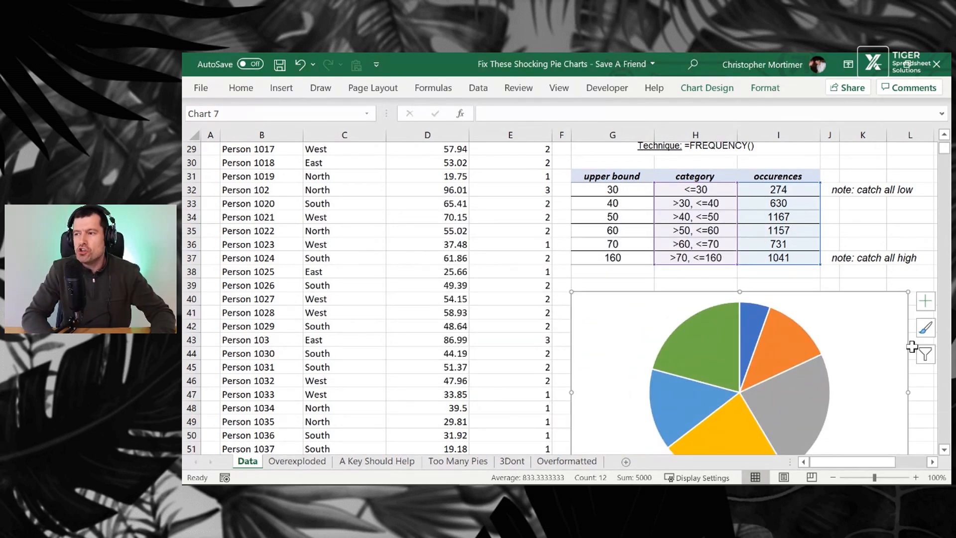
scroll(919, 260, "down", 2)
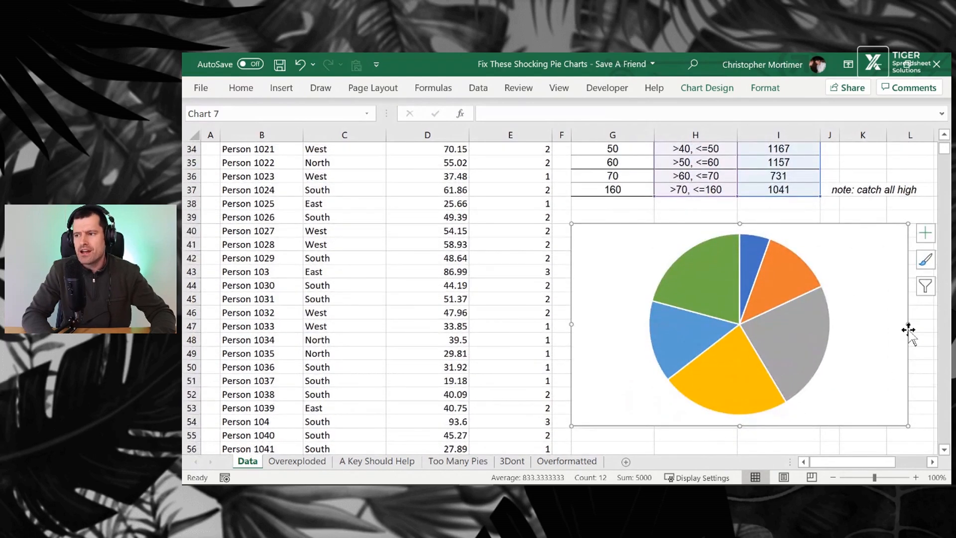
left_click_drag(907, 332, 823, 329)
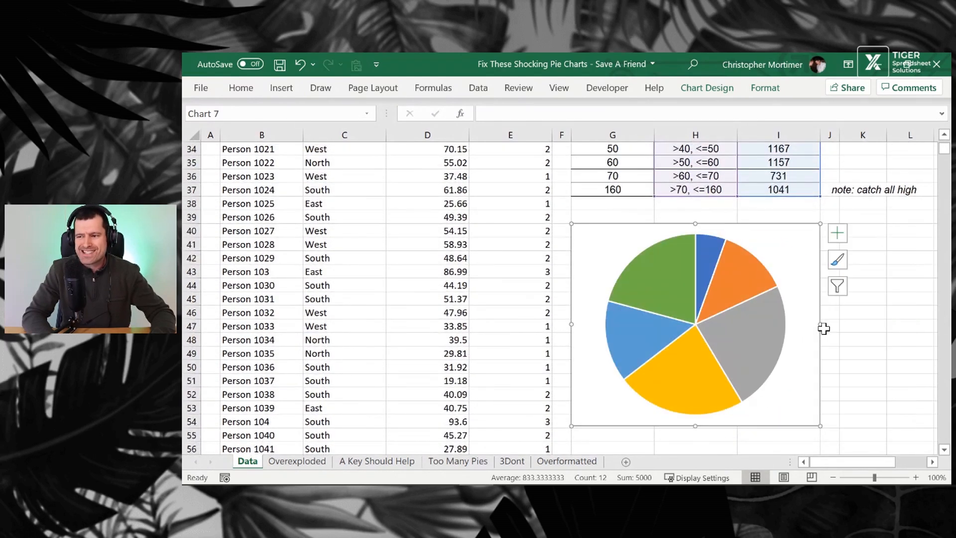
left_click(856, 386)
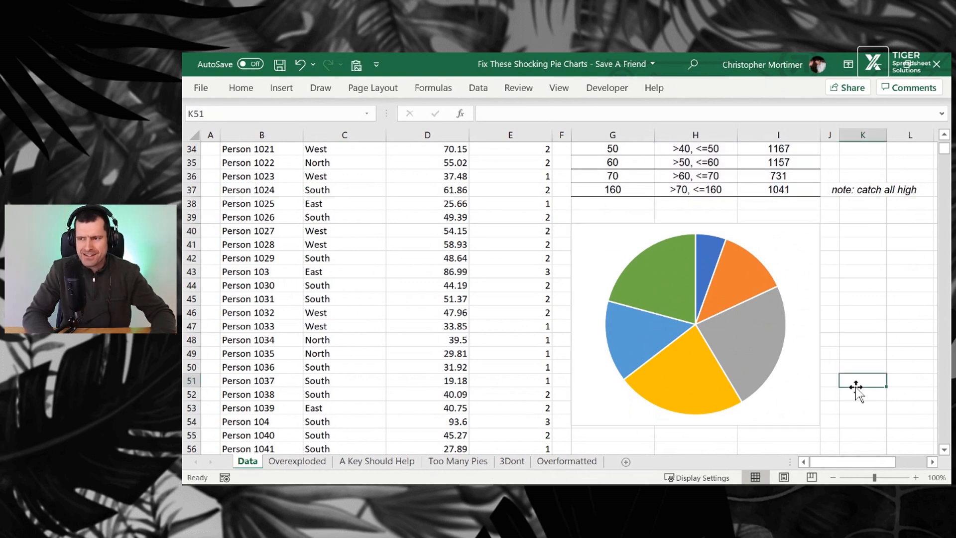
Merge and center cells G39 to I39 directly above the pie chart
left_click(636, 217)
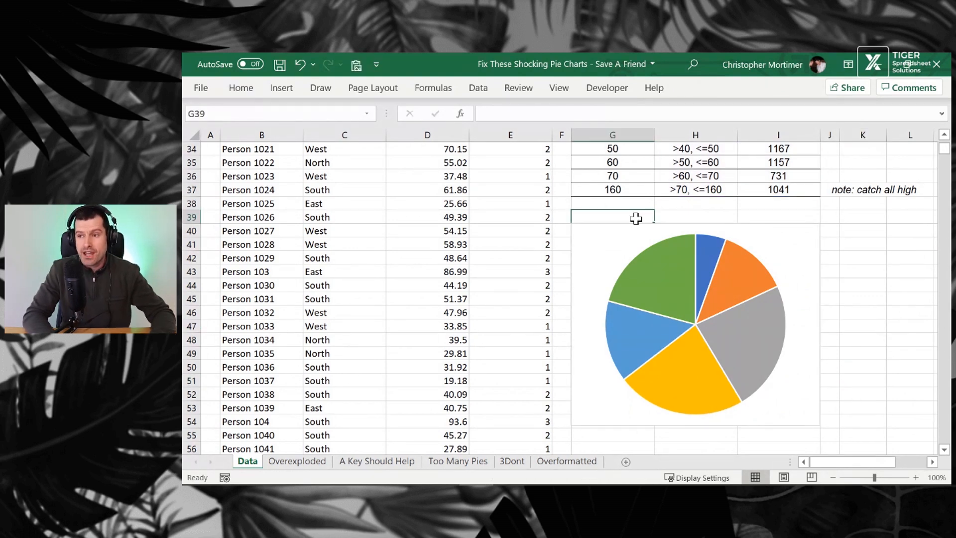
key("shift+Right")
key("shift+Right")
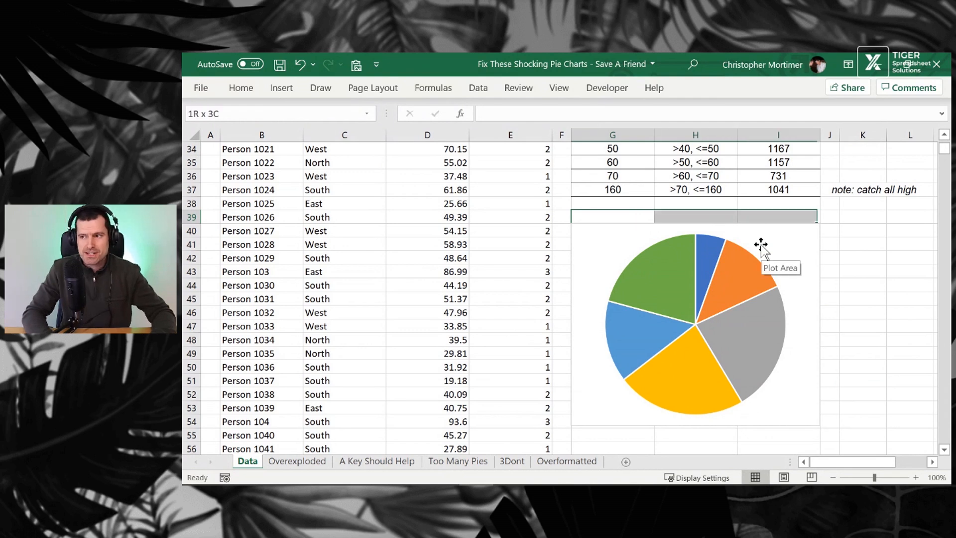
key("alt+h")
key("m")
key("c")
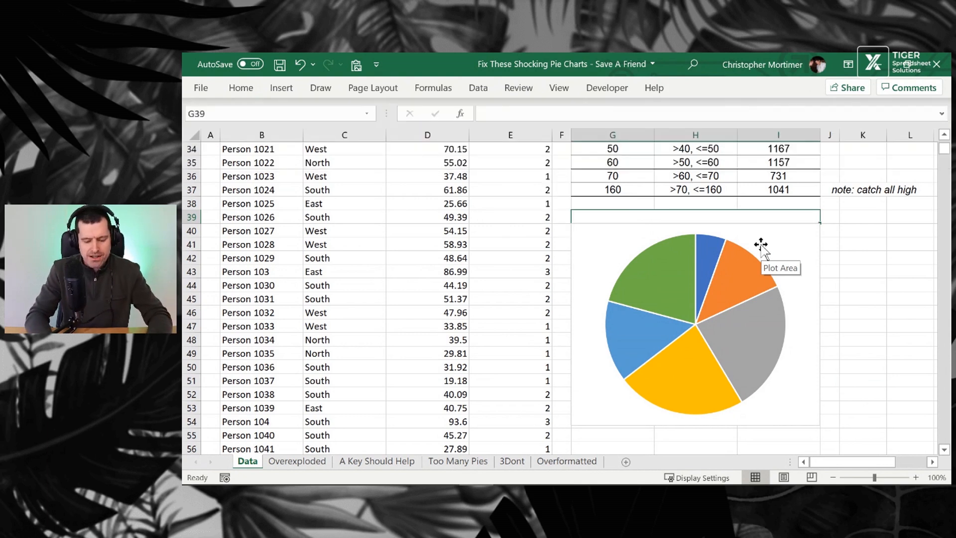
Enter the heading "Salary Data: No. Occurrences Per Salary Band" in the merged cell
type("Salar")
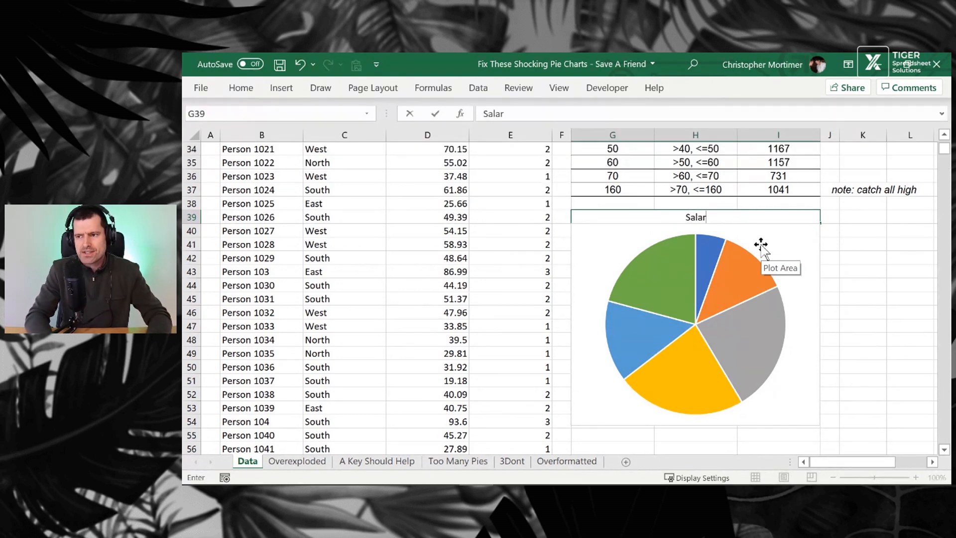
type("y Data:")
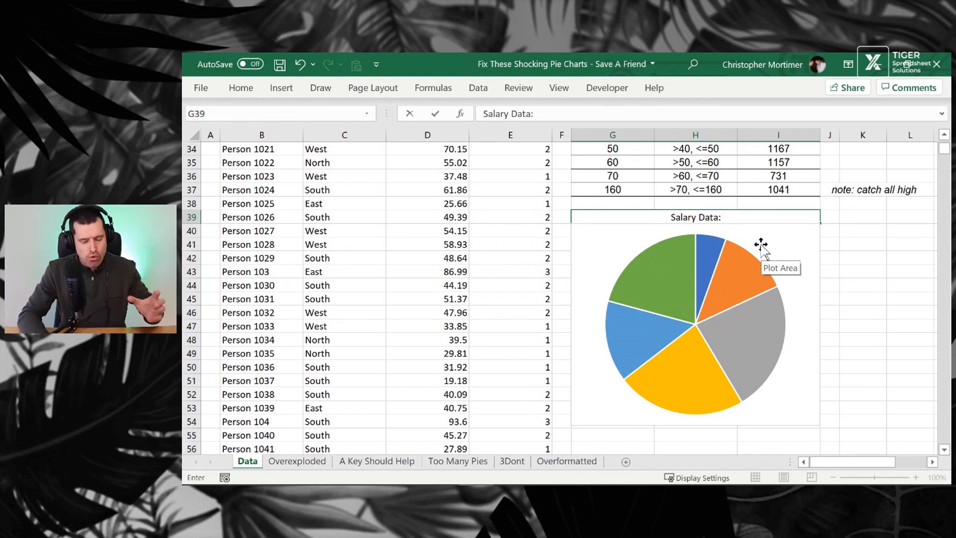
type("No. Occru")
key("BackSpace")
key("BackSpace")
type("urrenc")
key("BackSpace")
key("BackSpace")
type("nces ")
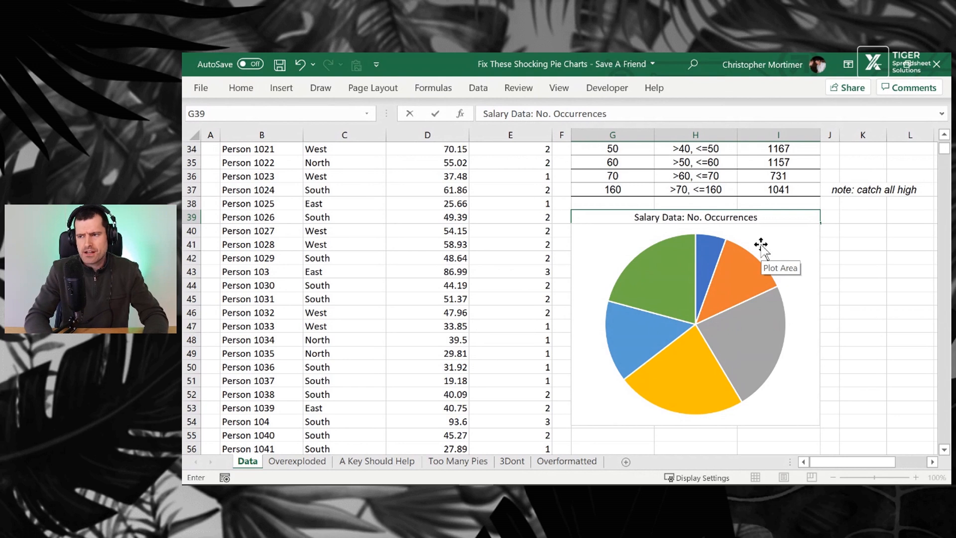
type("Per Sala")
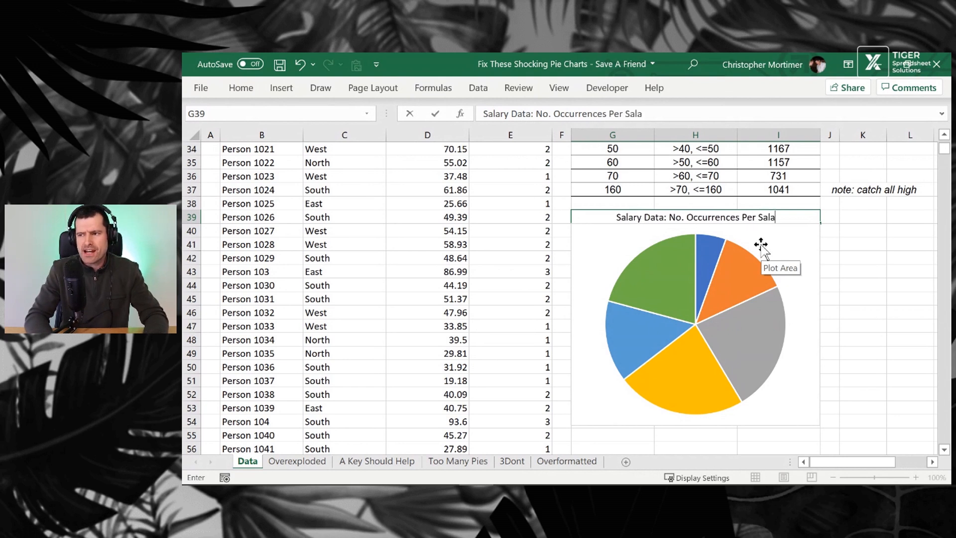
type("ry Band")
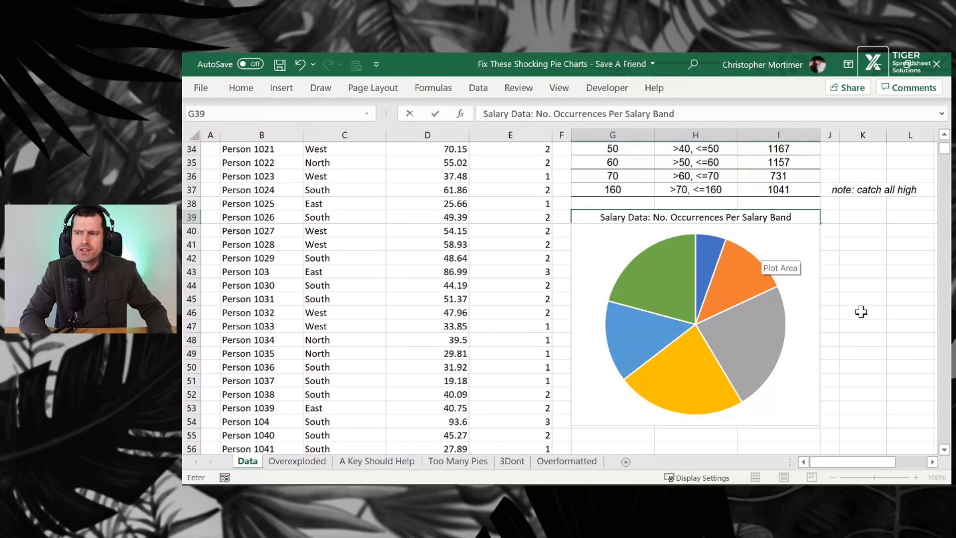
left_click(894, 334)
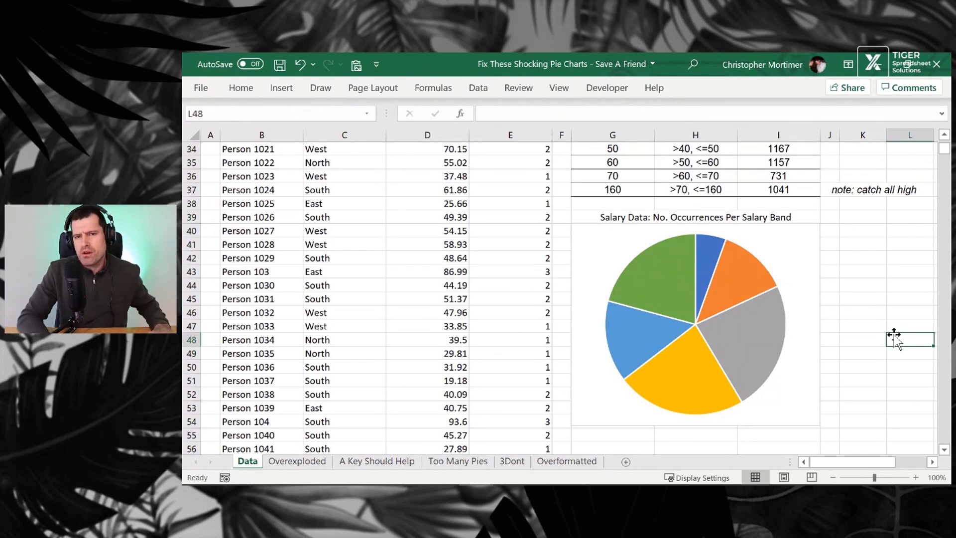
Add data labels to the pie slices at the Inside End position
mouse_move(751, 348)
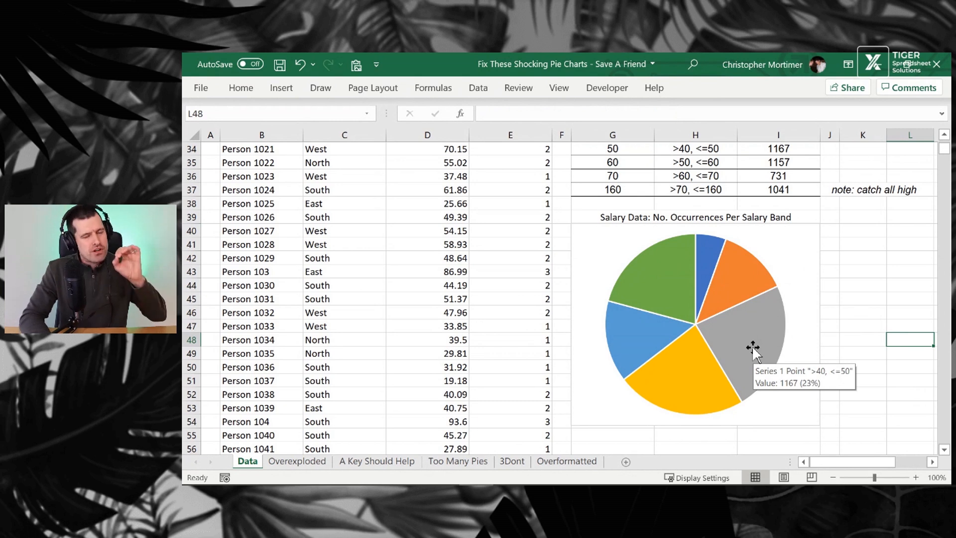
left_click(753, 350)
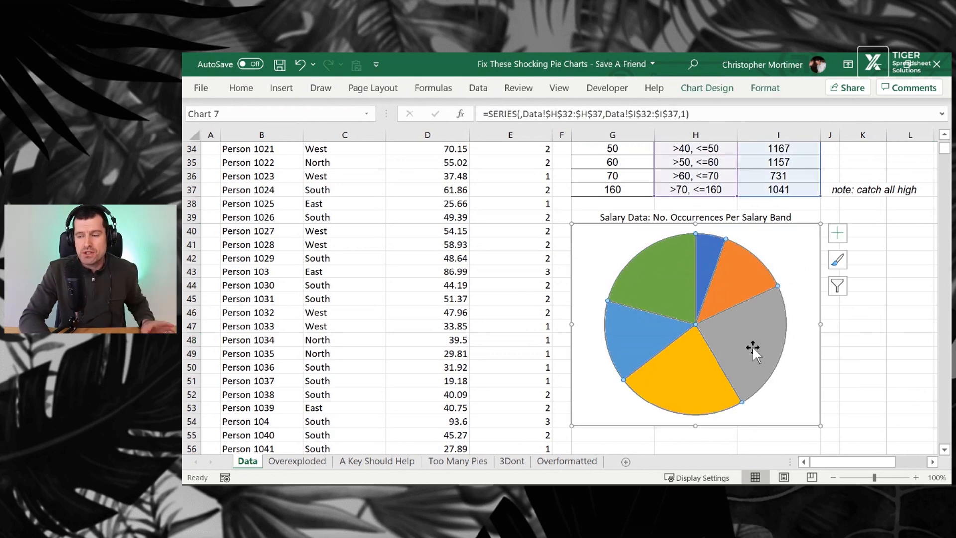
left_click(762, 89)
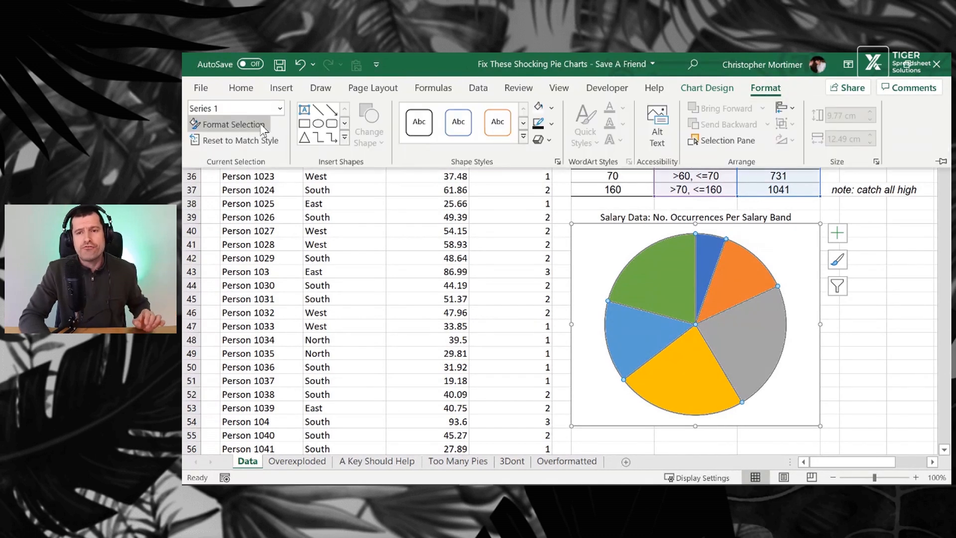
left_click(234, 124)
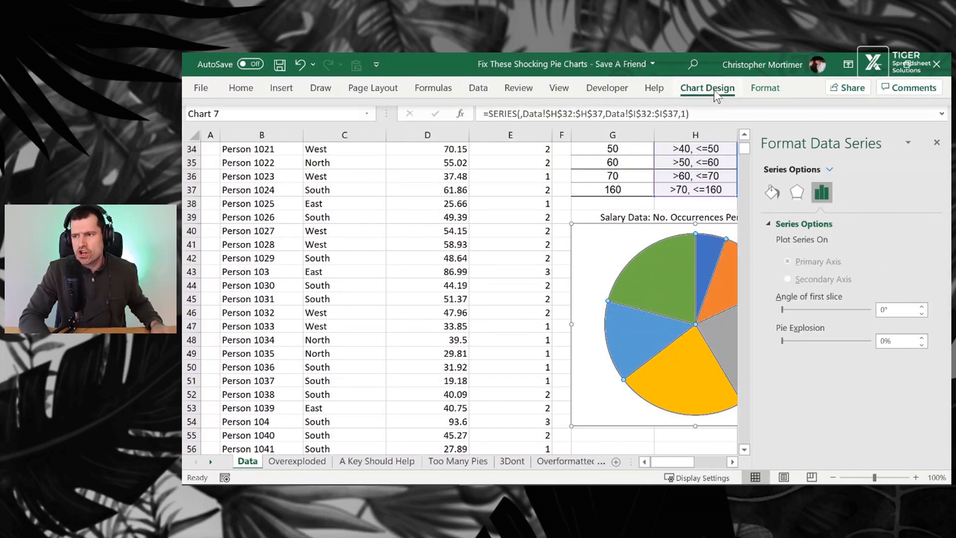
left_click(715, 95)
left_click(215, 144)
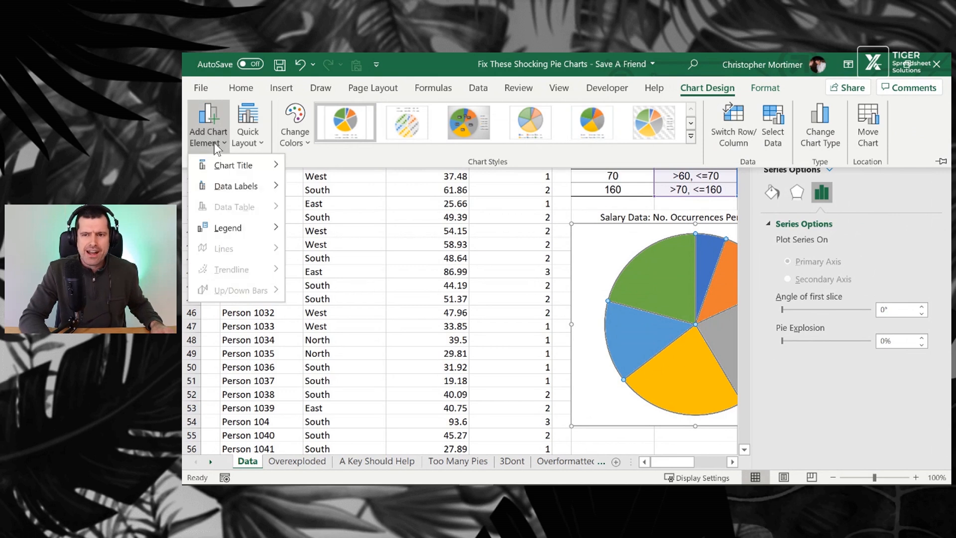
mouse_move(272, 193)
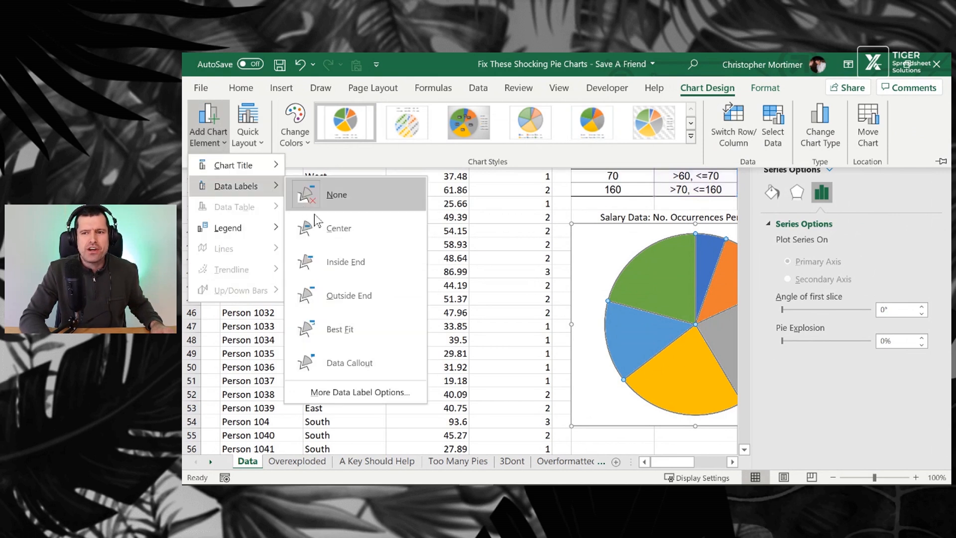
left_click(354, 268)
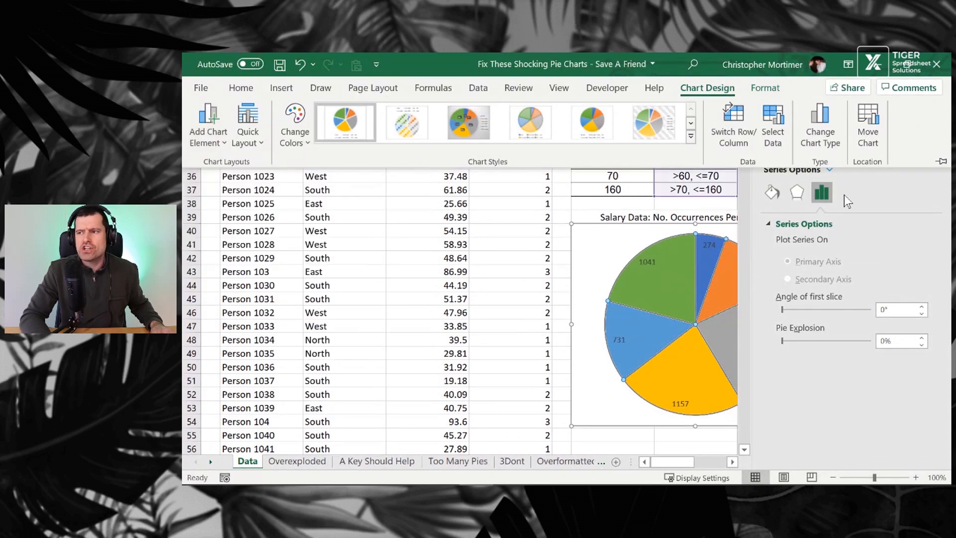
left_click(936, 143)
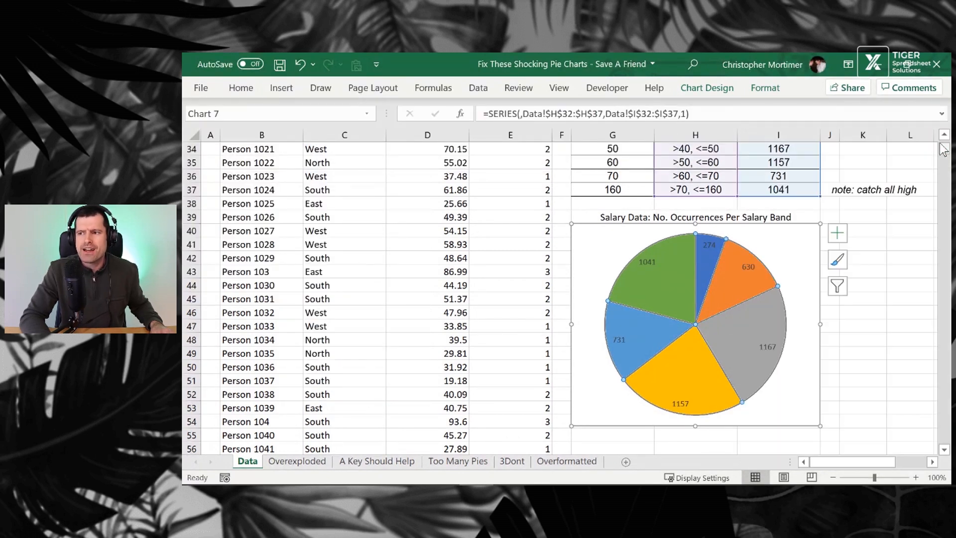
Set the data labels to show category name and percentage instead of the value
left_click(747, 266)
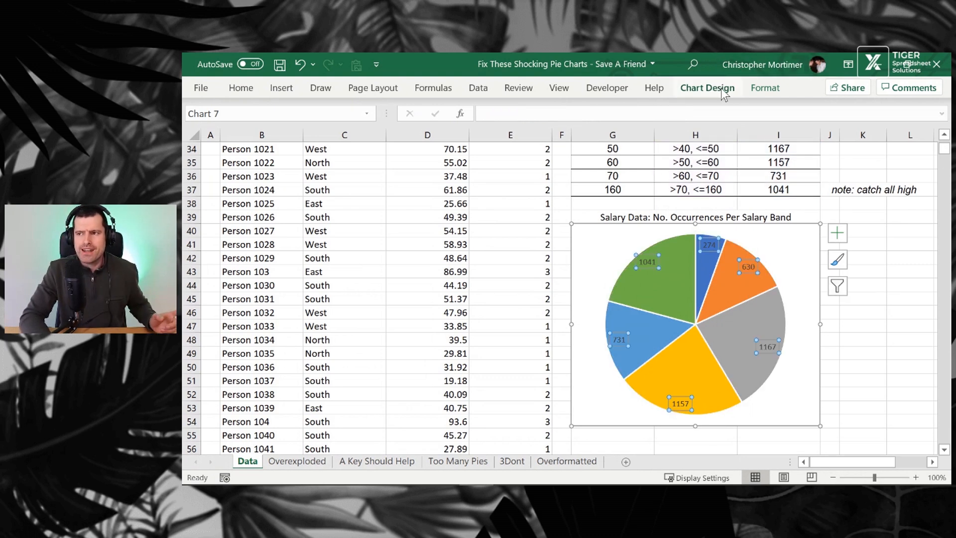
left_click(765, 88)
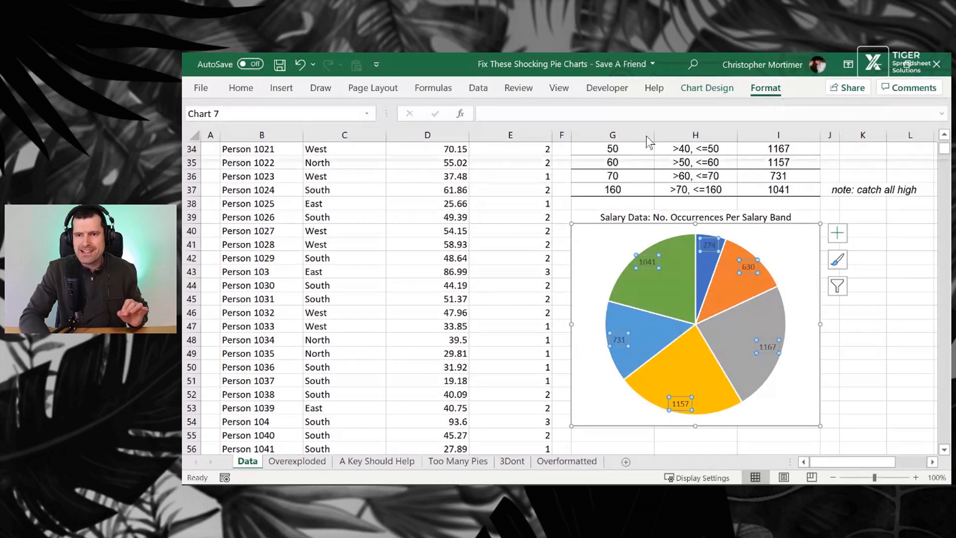
left_click(239, 128)
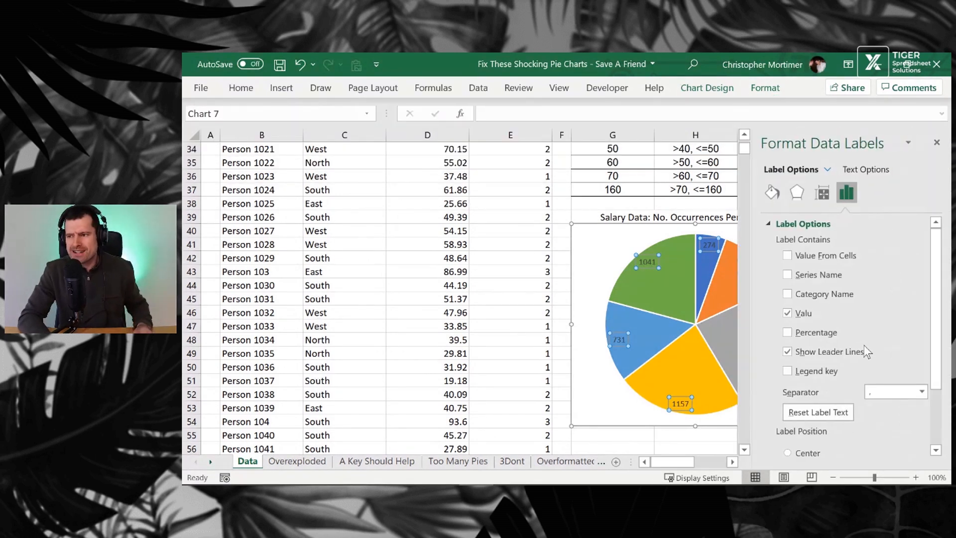
left_click(787, 352)
left_click(788, 332)
left_click(787, 294)
left_click(787, 313)
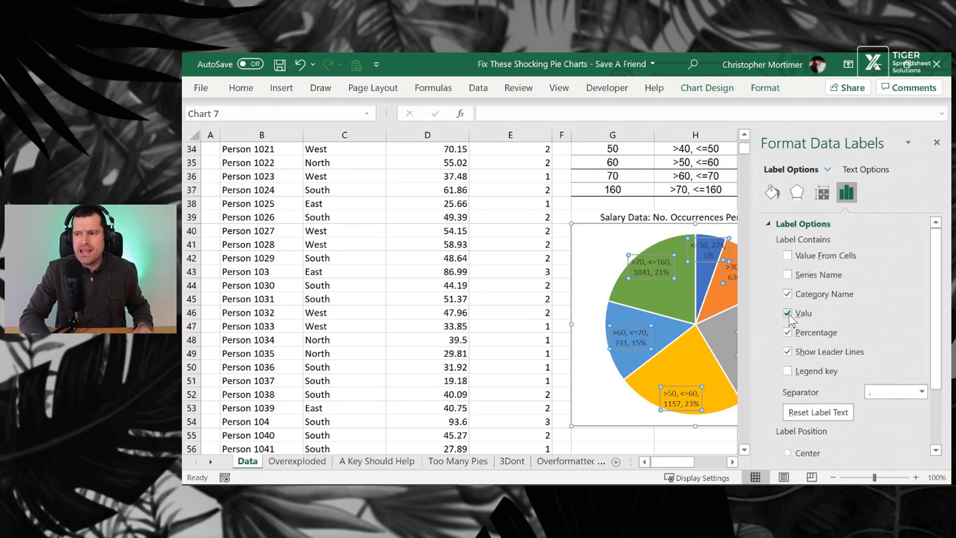
left_click(787, 351)
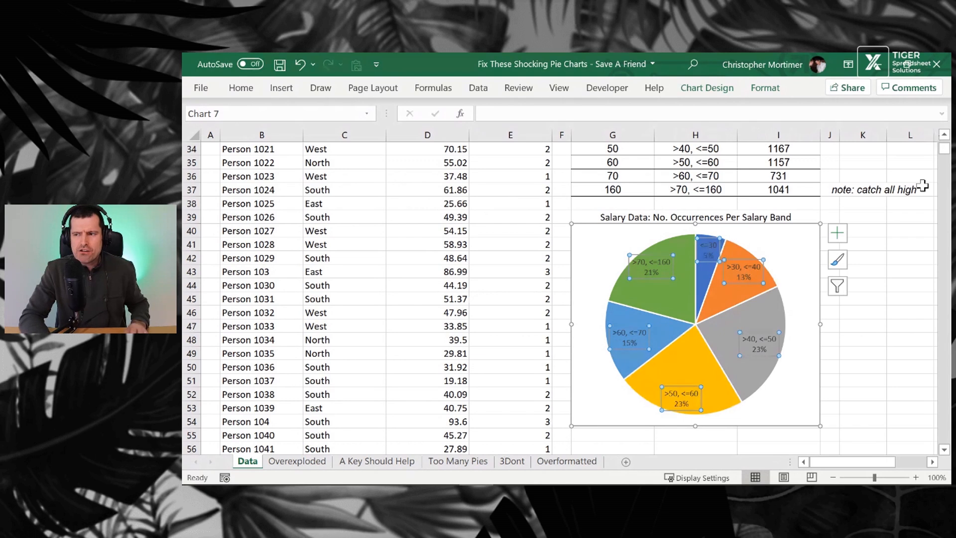
left_click(874, 353)
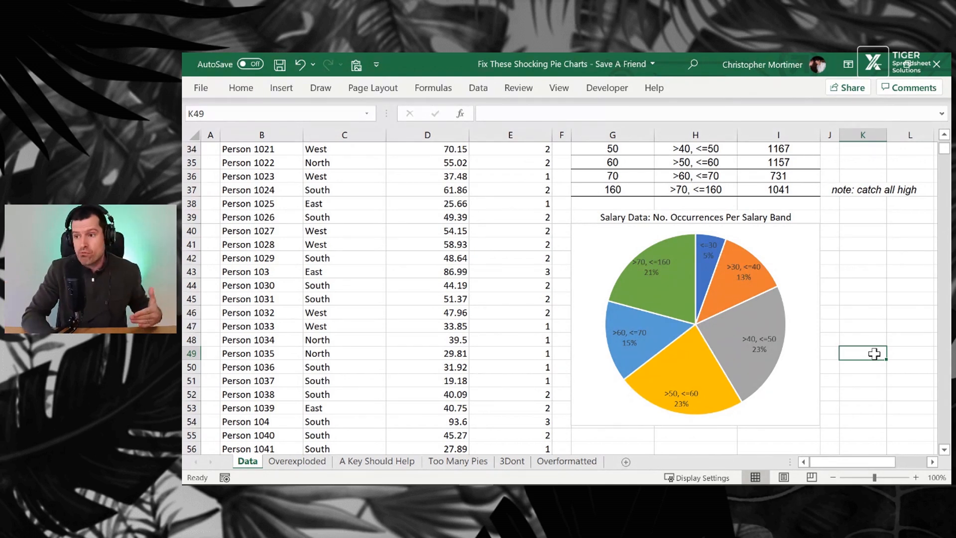
Apply an Offset: Bottom Right outer shadow to the chart area
left_click(800, 247)
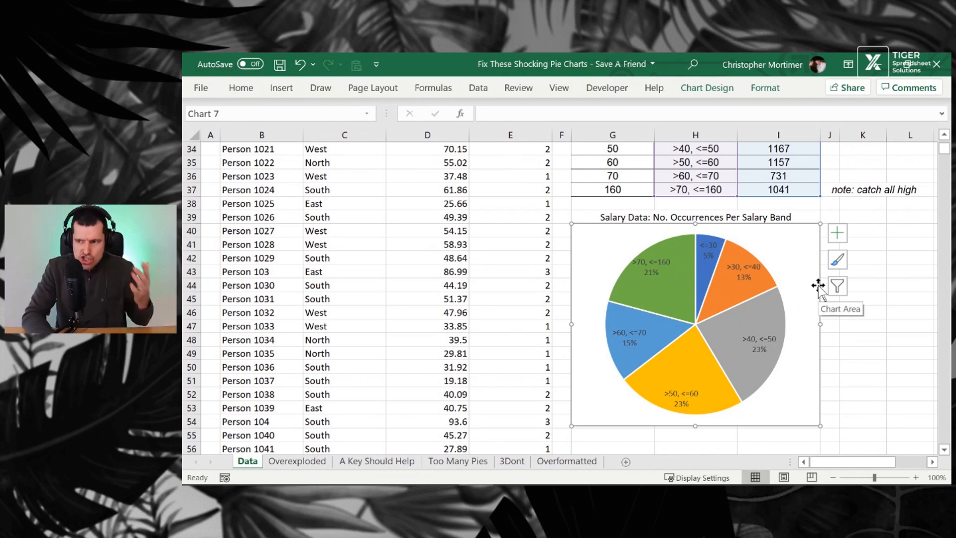
left_click(732, 91)
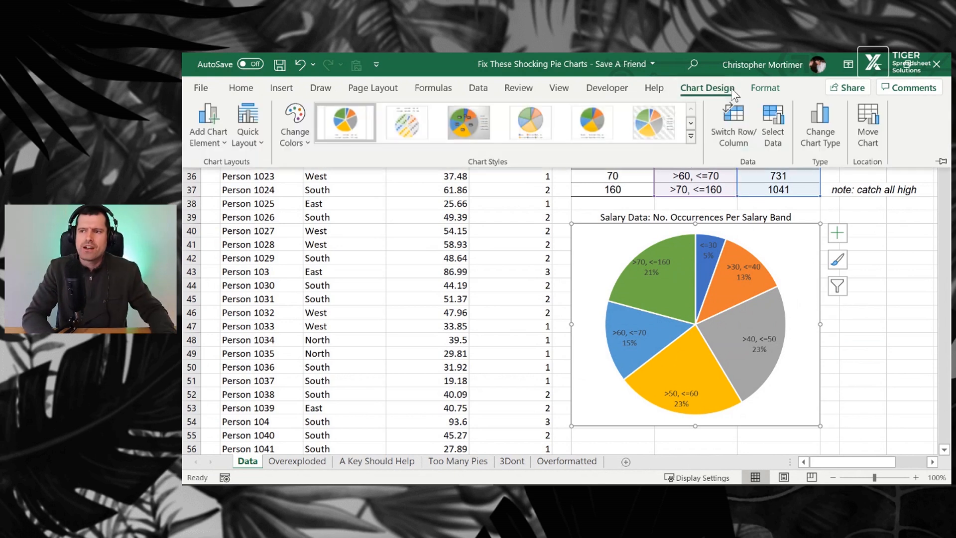
left_click(779, 86)
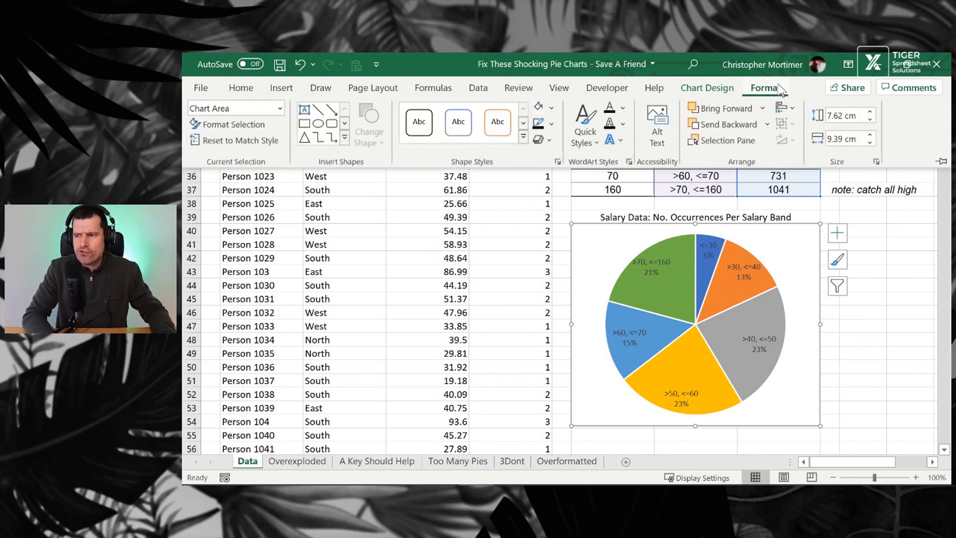
left_click(550, 140)
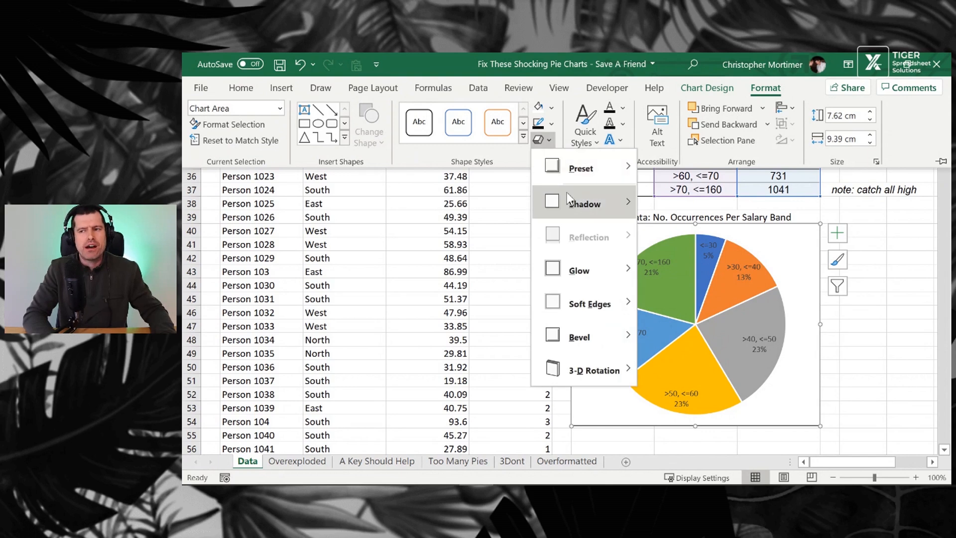
mouse_move(566, 192)
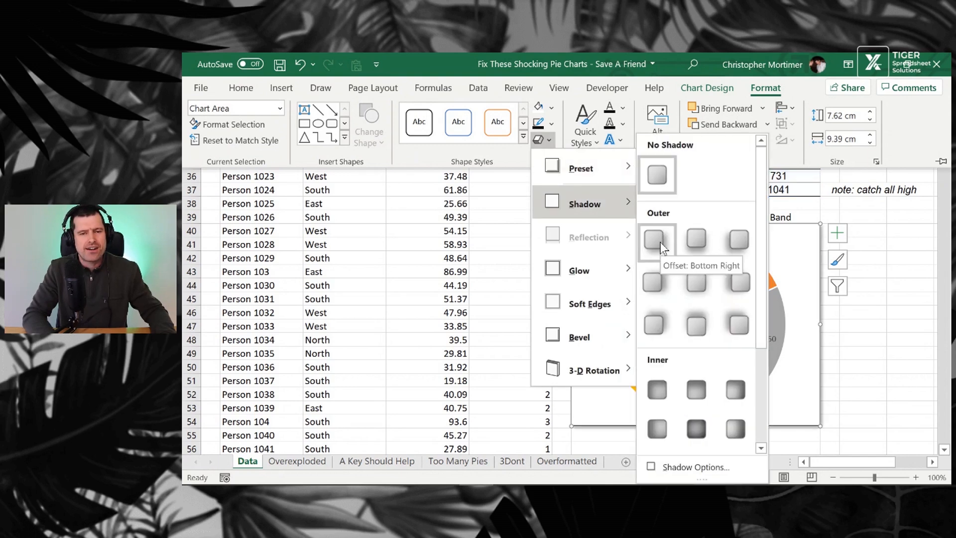
left_click(661, 242)
key("ctrl+F1")
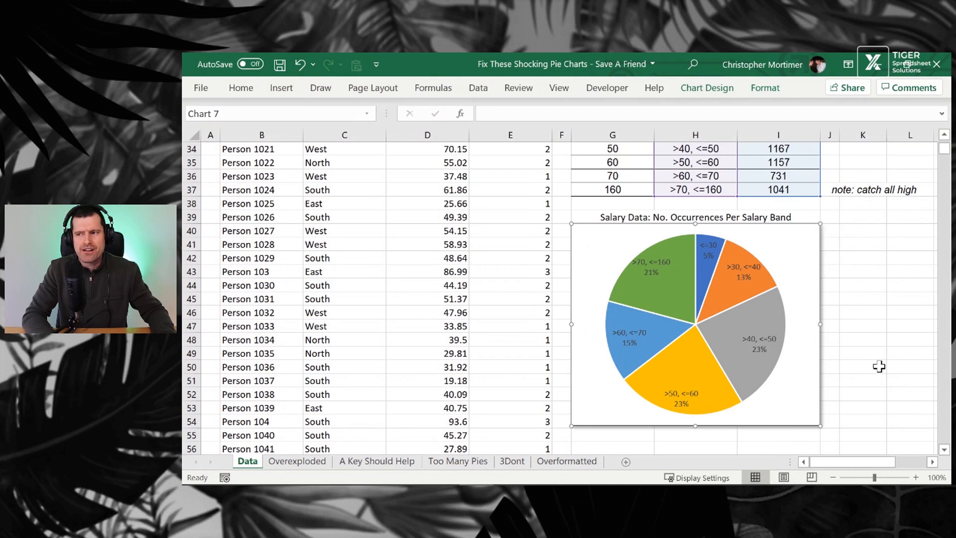
left_click(879, 366)
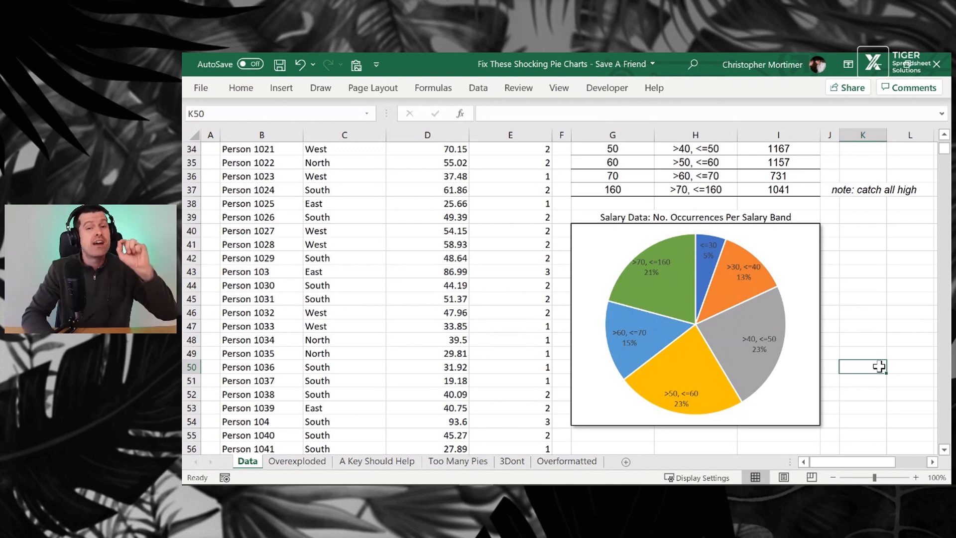
left_click(758, 366)
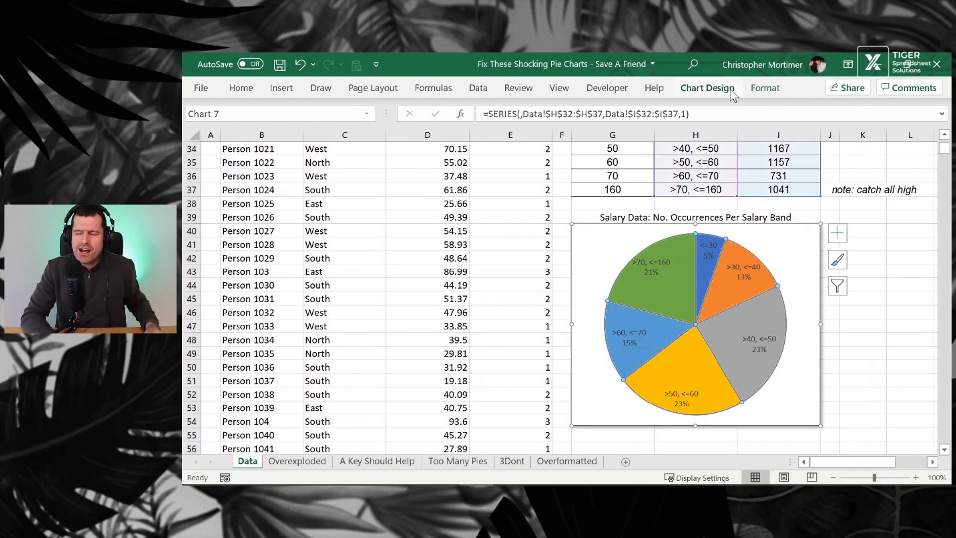
left_click(765, 88)
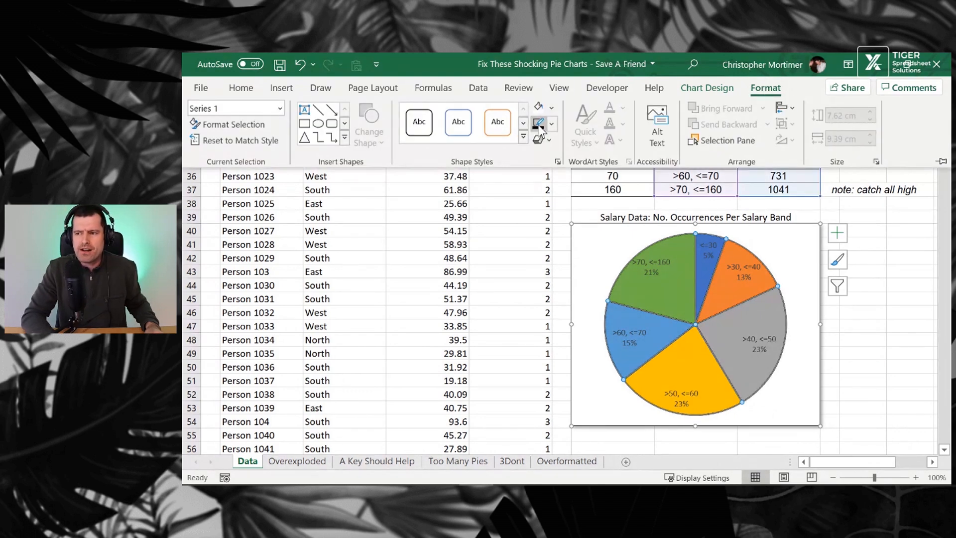
key("ctrl+F1")
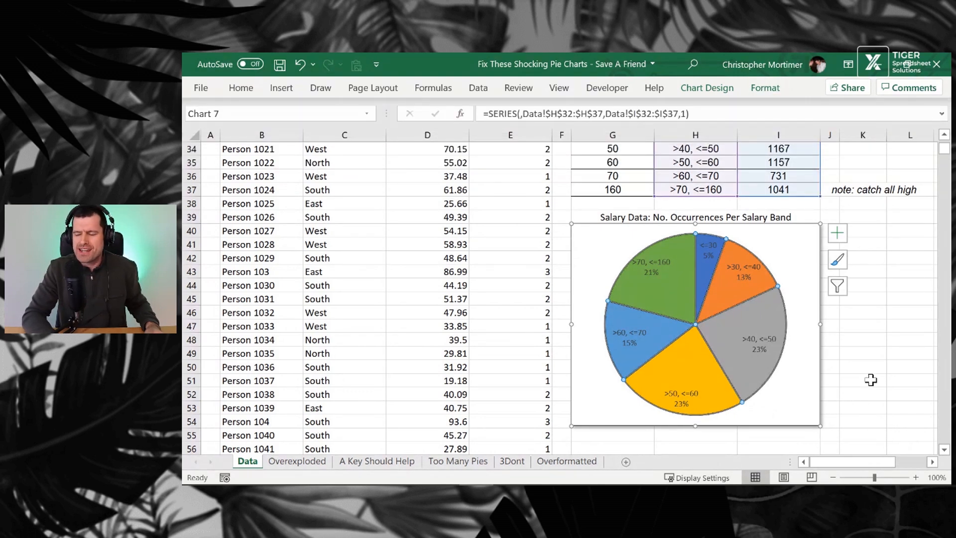
left_click(870, 380)
left_click(754, 345)
left_click(765, 90)
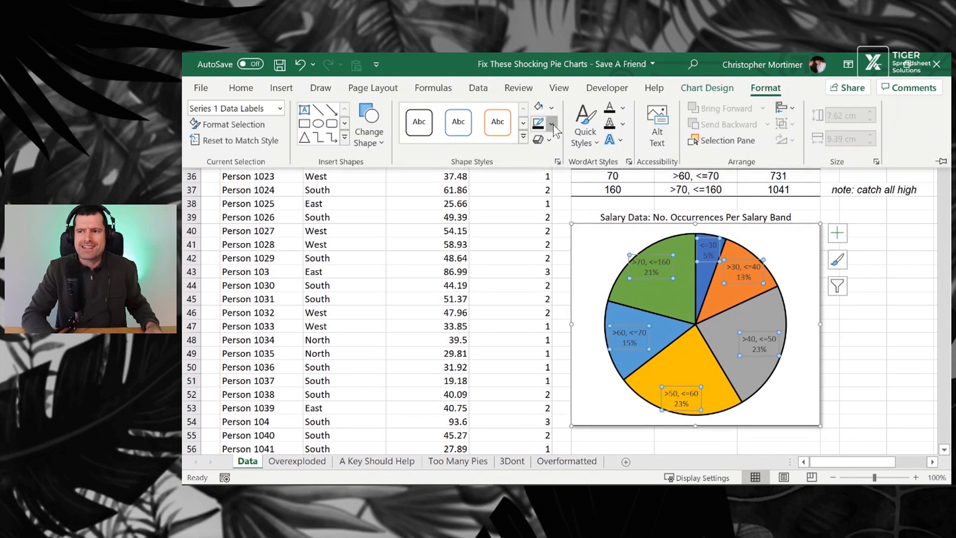
left_click(552, 123)
mouse_move(608, 346)
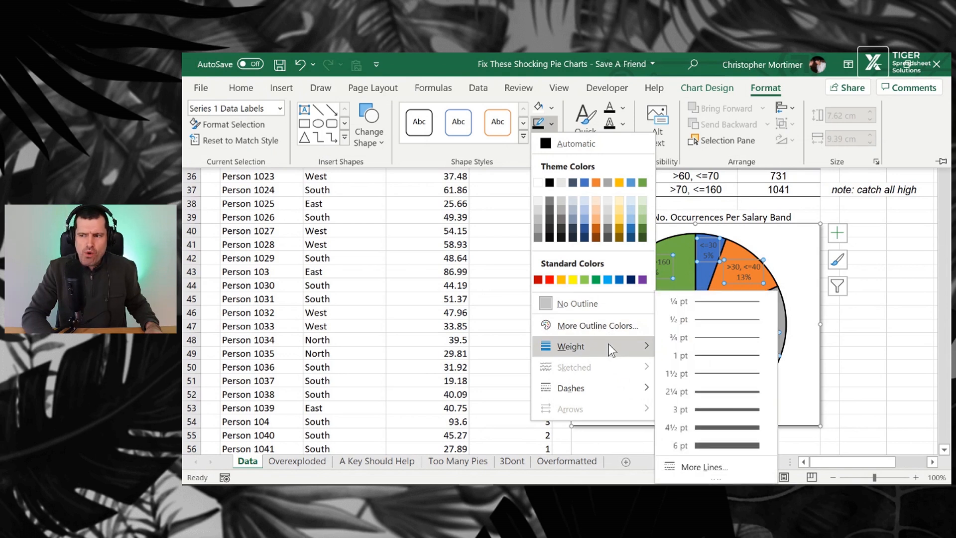
left_click(736, 339)
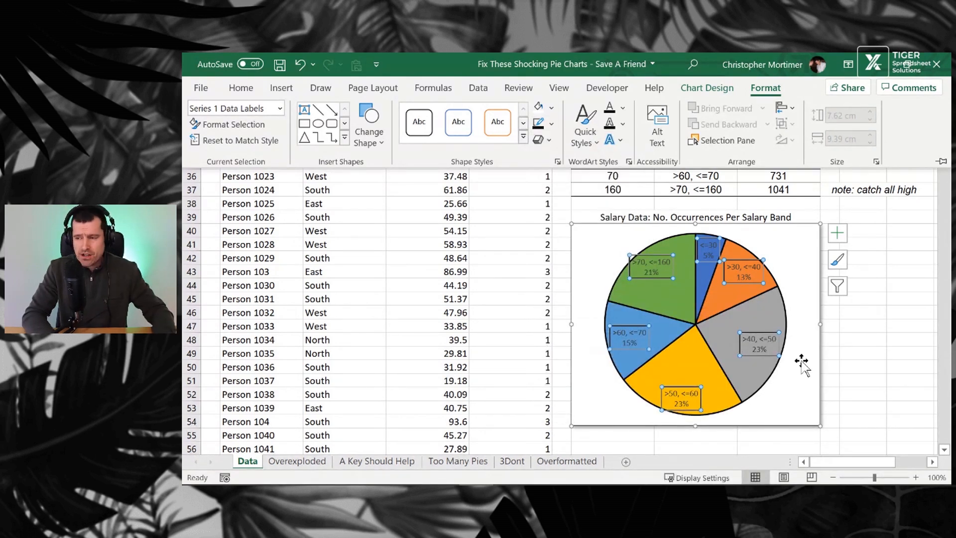
left_click(840, 356)
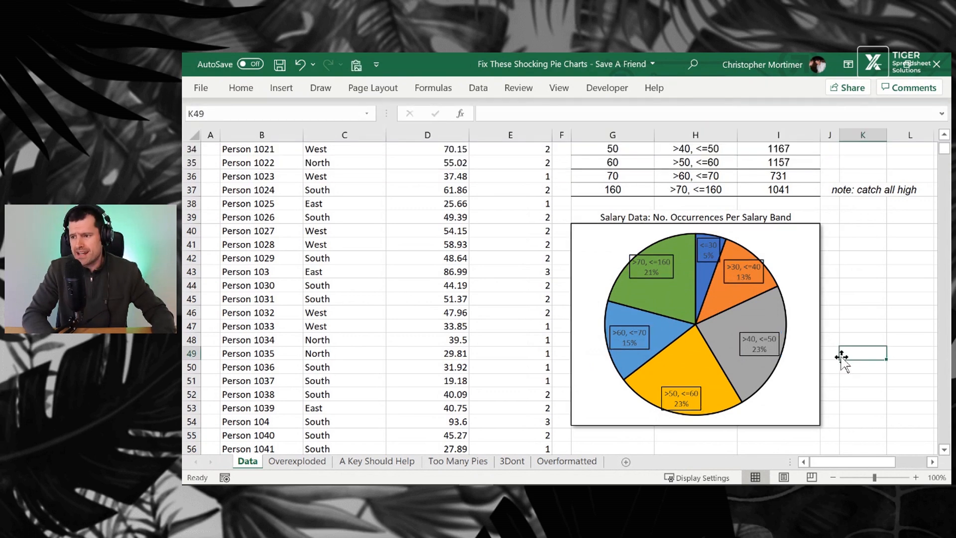
key("ctrl+z")
Set the outline weight of the pie slices to ¾ pt
left_click(689, 305)
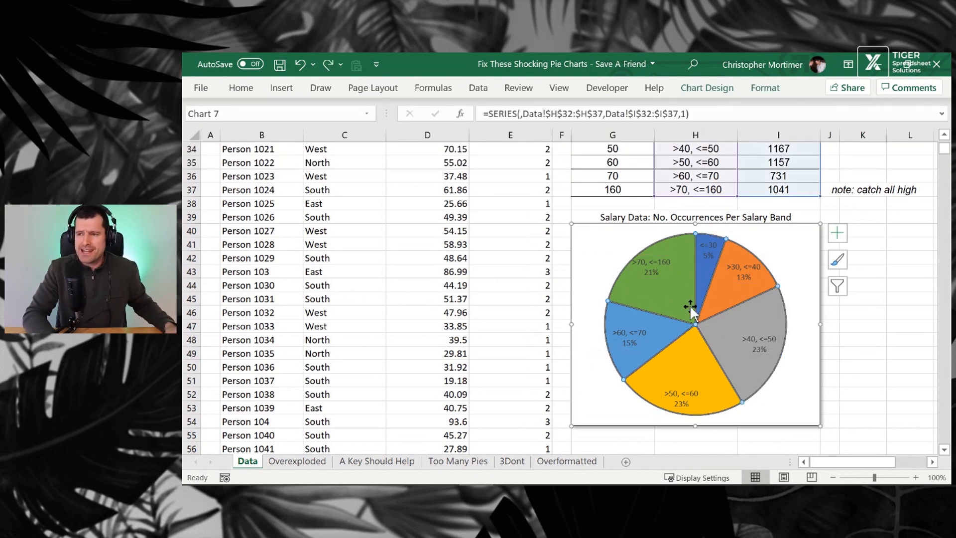
left_click(765, 87)
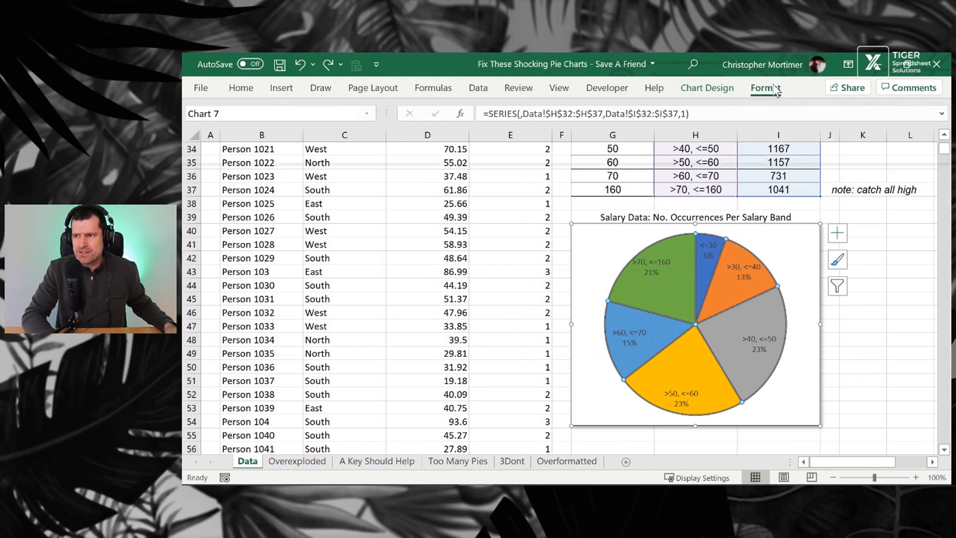
left_click(552, 122)
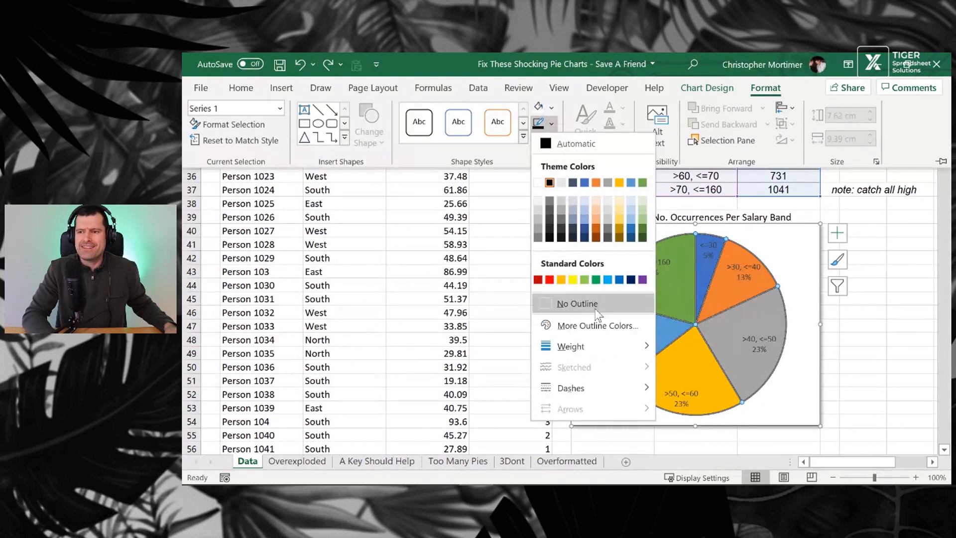
mouse_move(603, 349)
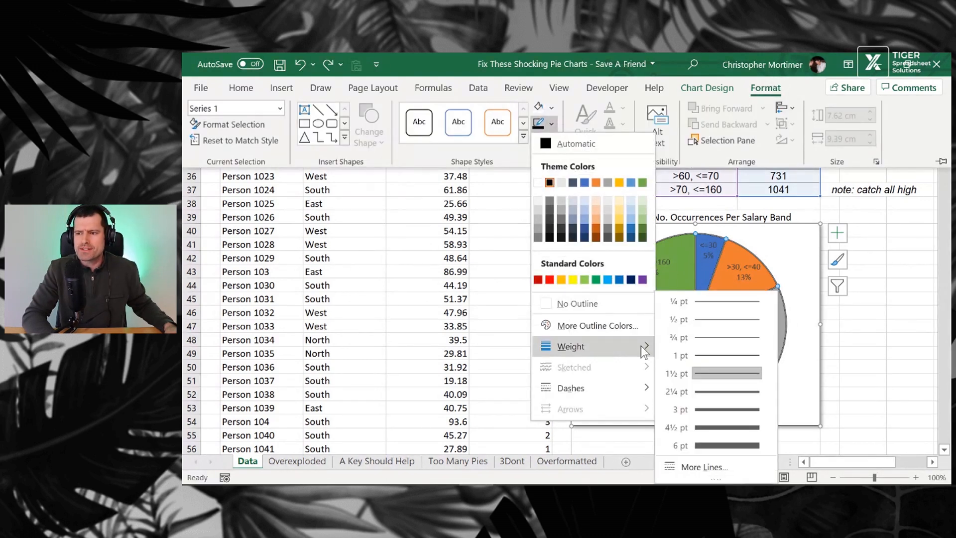
left_click(707, 343)
left_click(860, 354)
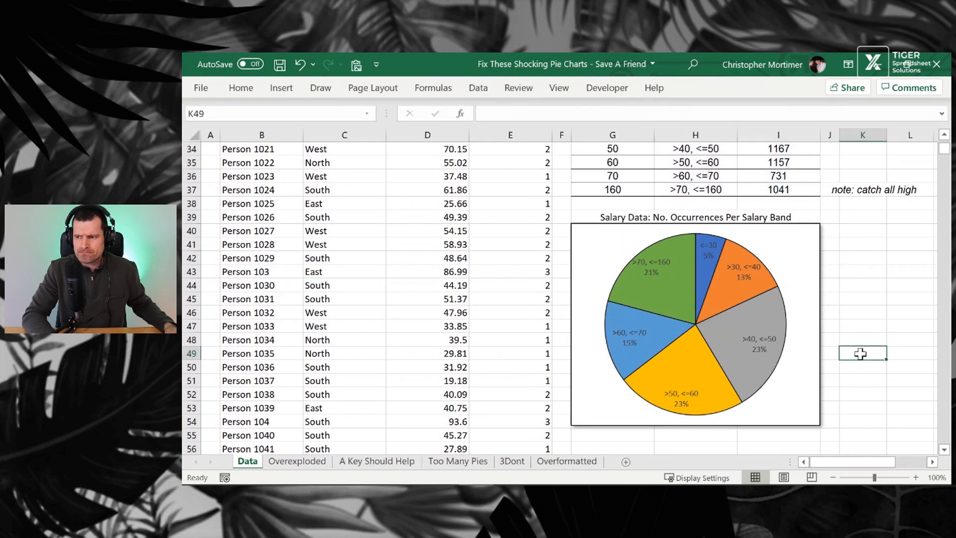
Set the pie series' Pie Explosion to 4% in the Format Data Series pane
left_click(765, 280)
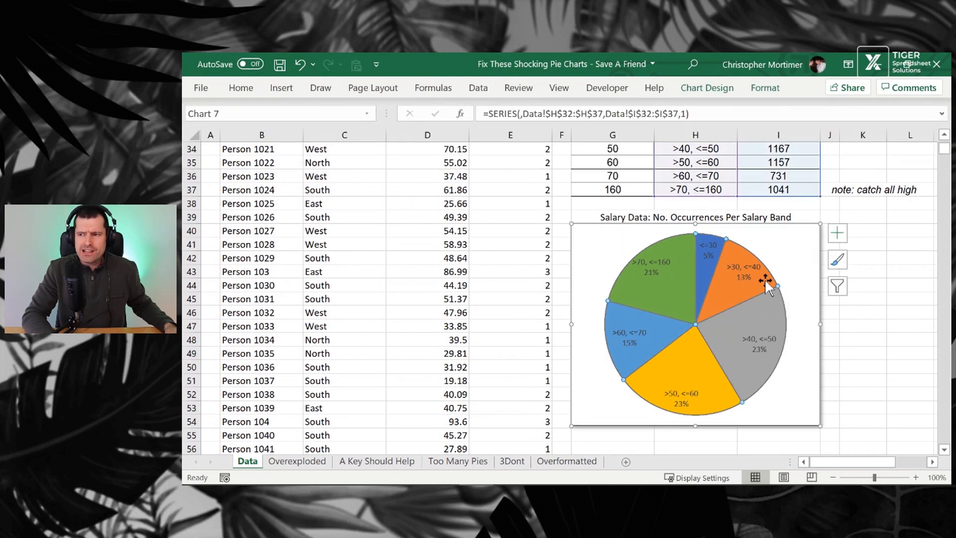
left_click(765, 92)
left_click(238, 124)
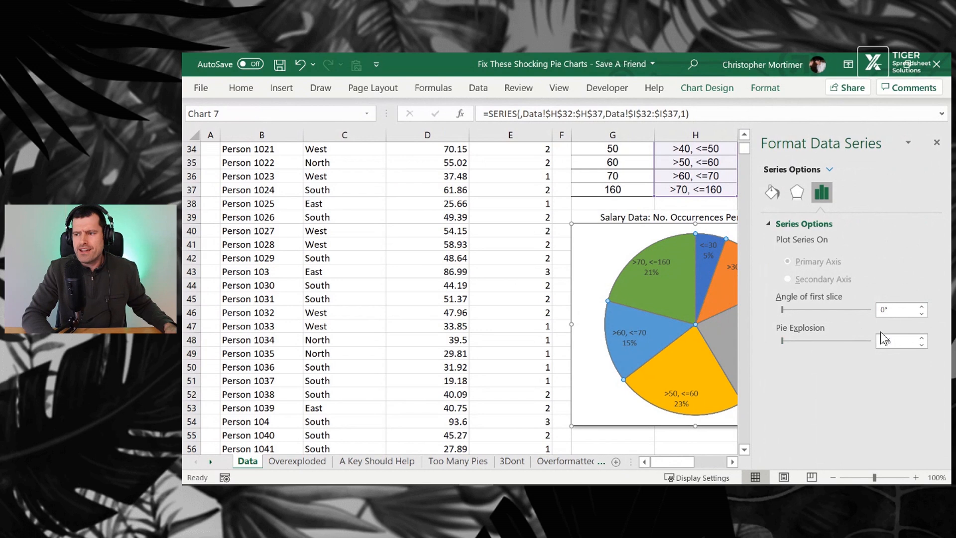
left_click(884, 344)
type("3")
key("Return")
type("4")
key("Return")
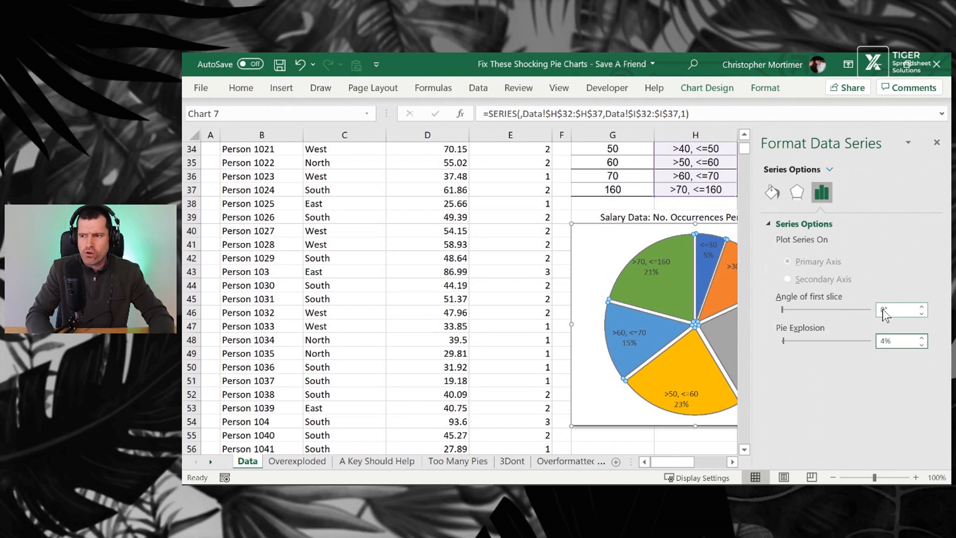
left_click(937, 142)
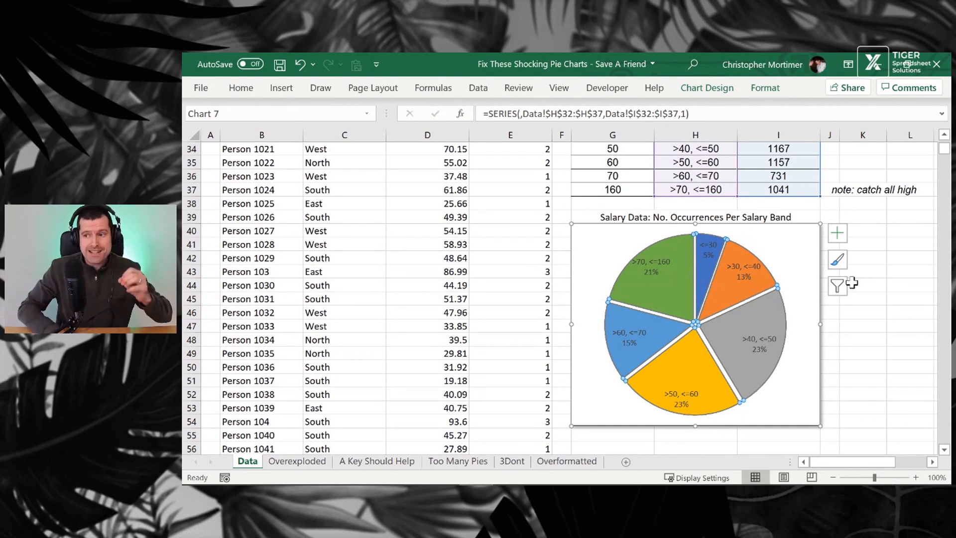
Apply an outer shadow effect to the pie slices
left_click(764, 92)
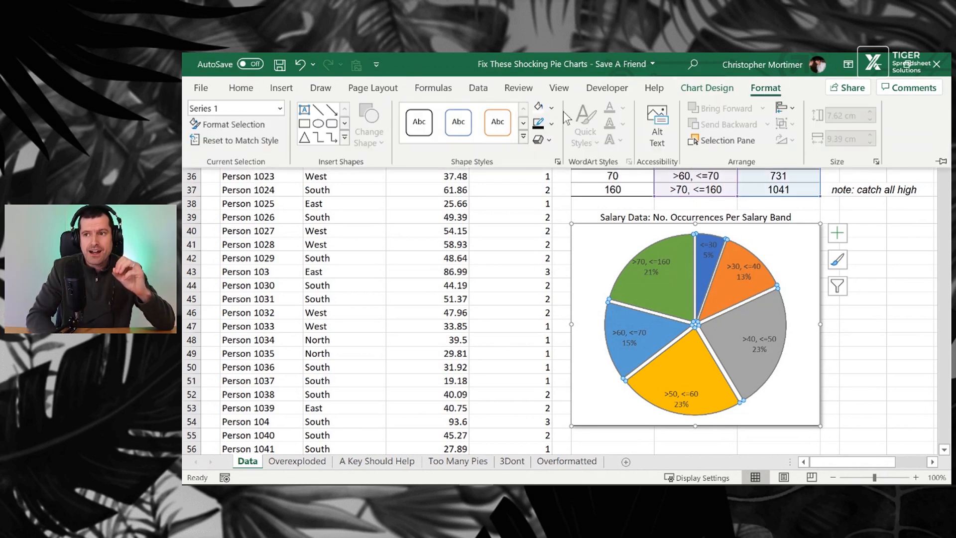
left_click(550, 139)
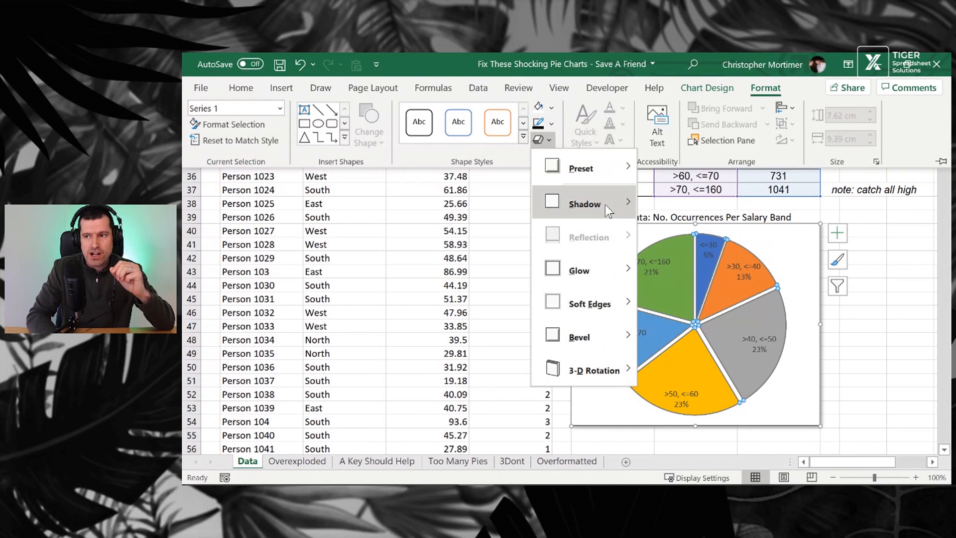
mouse_move(628, 219)
left_click(652, 240)
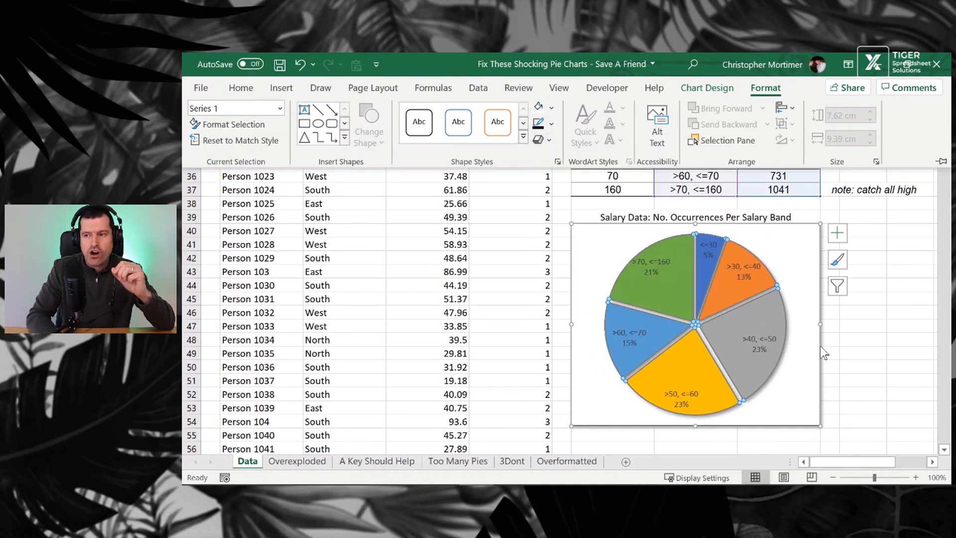
left_click(862, 366)
left_click(861, 359)
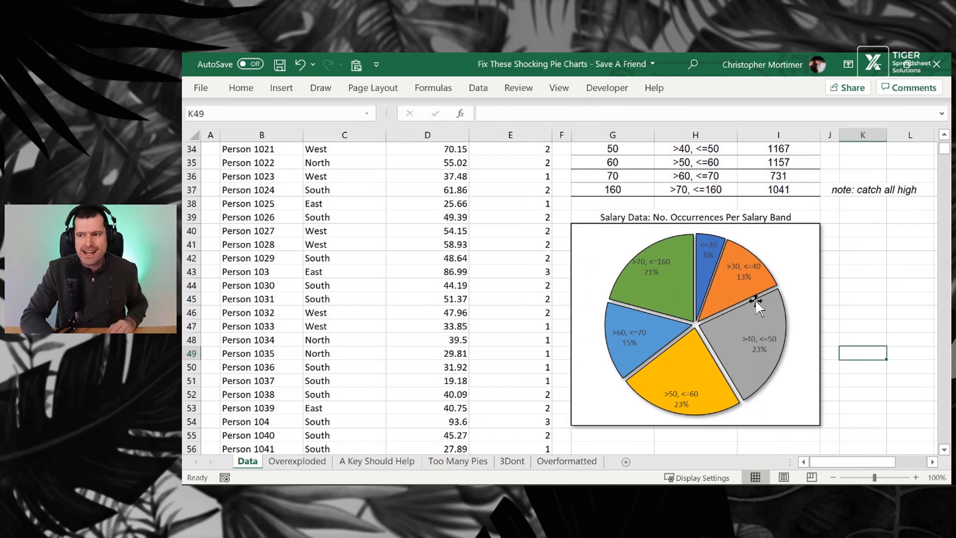
Fill the "<=30" pie slice with white
left_click(704, 278)
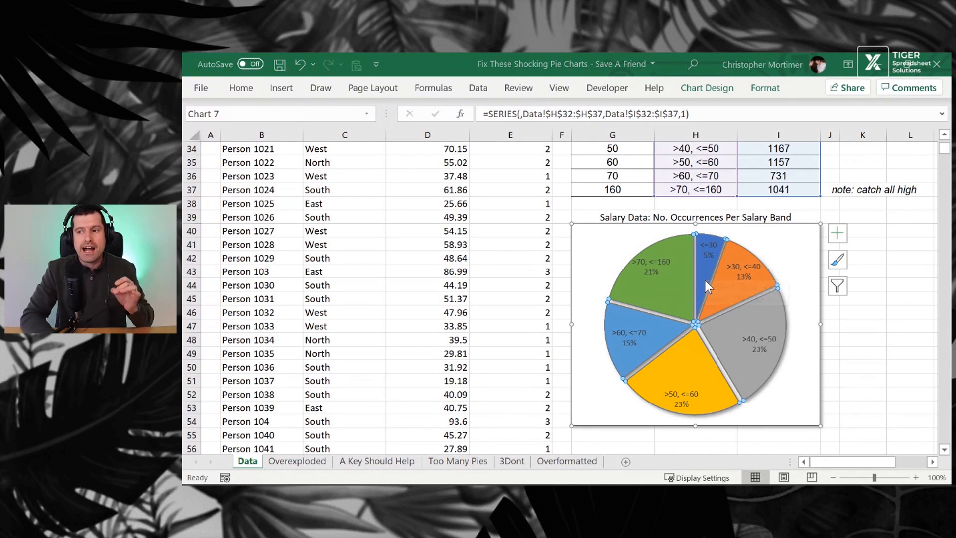
left_click(704, 278)
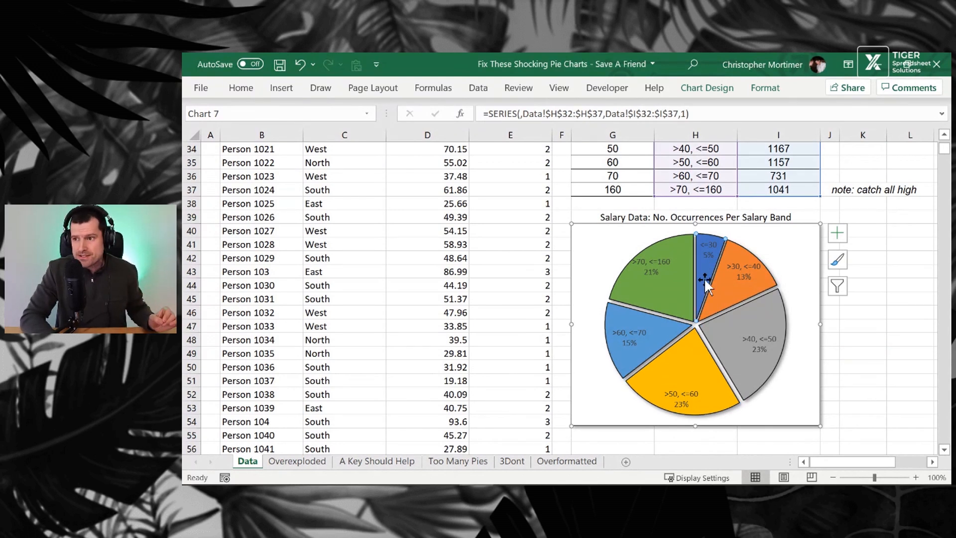
left_click(763, 87)
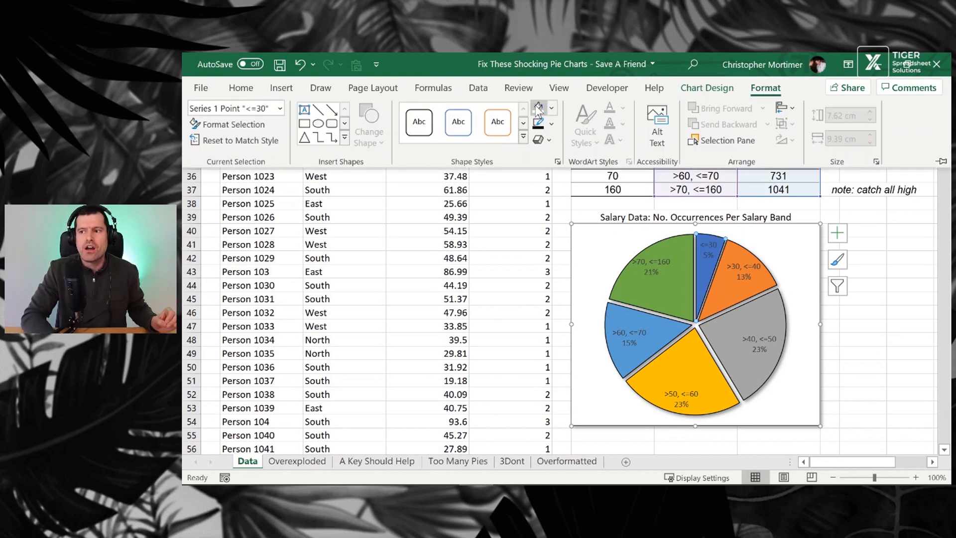
left_click(535, 106)
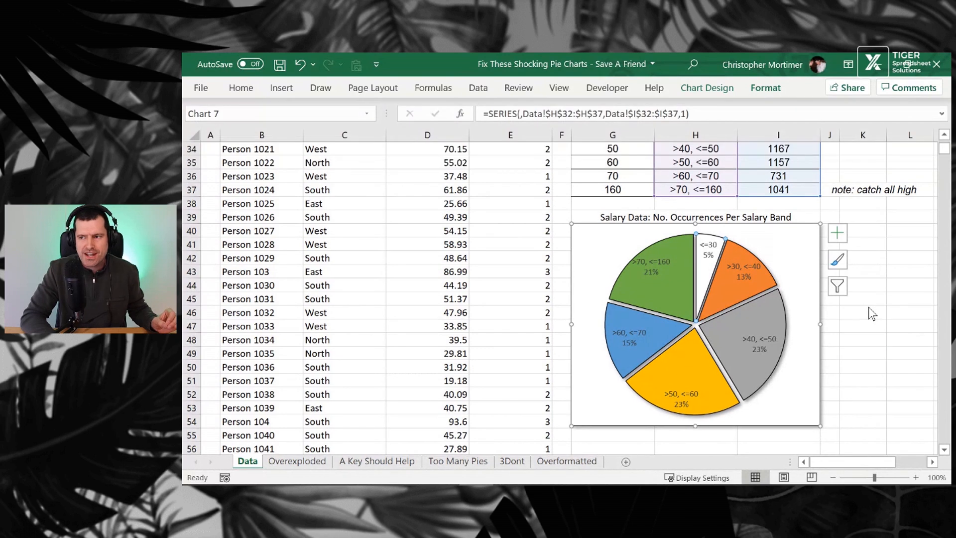
left_click(868, 308)
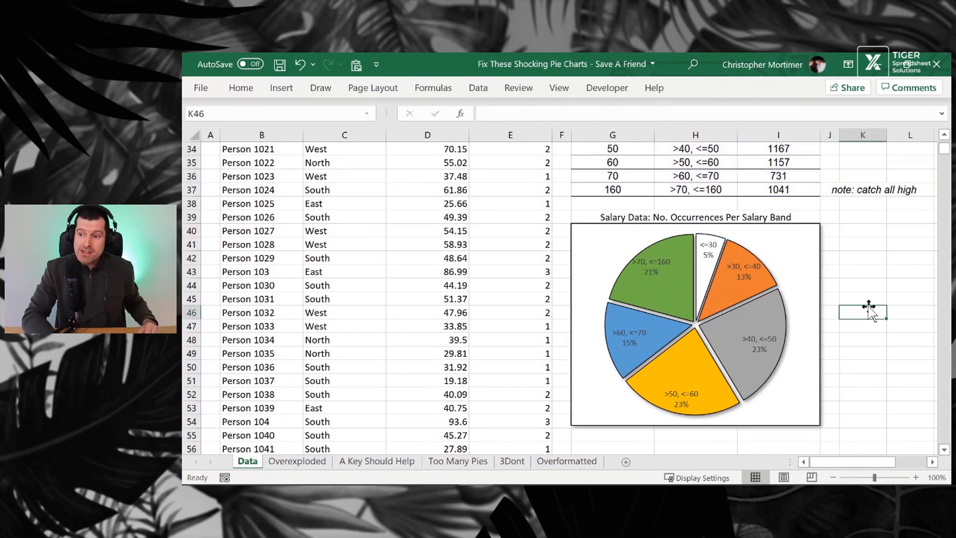
Apply a light blue gradient fill from the Light Variations to the chart area
left_click(809, 252)
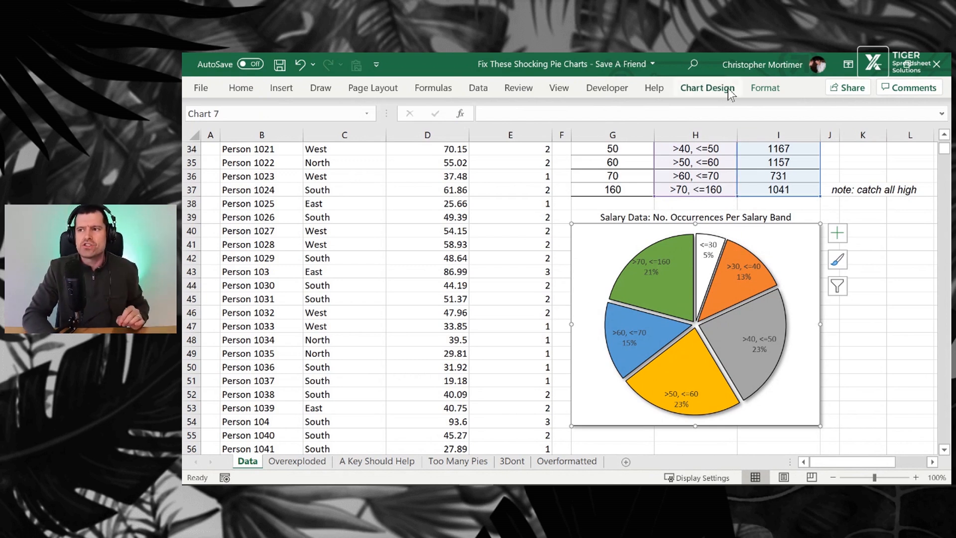
left_click(754, 90)
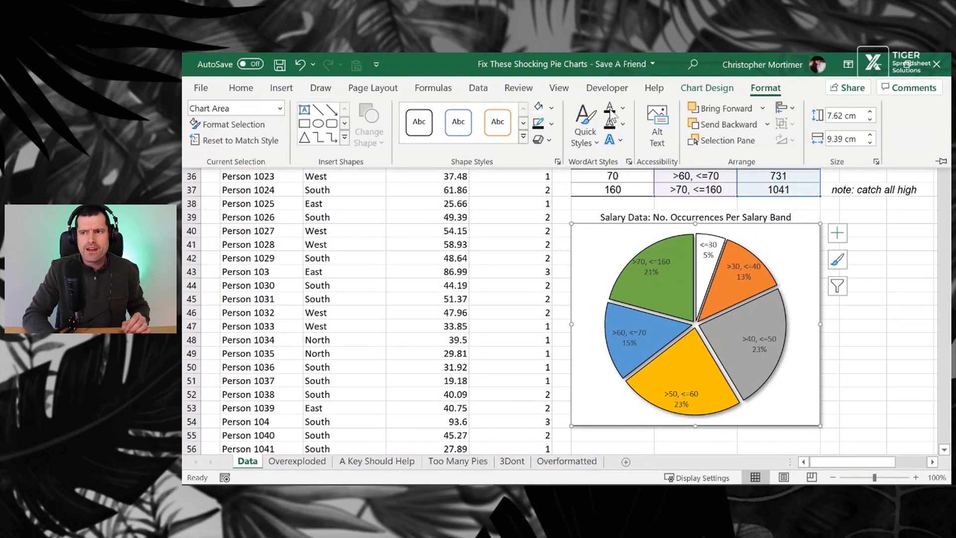
left_click(552, 109)
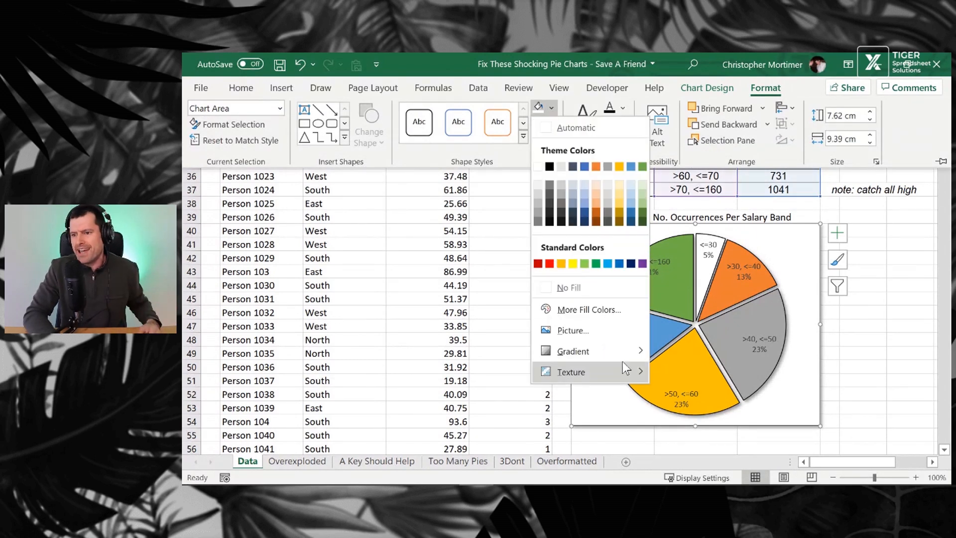
mouse_move(622, 356)
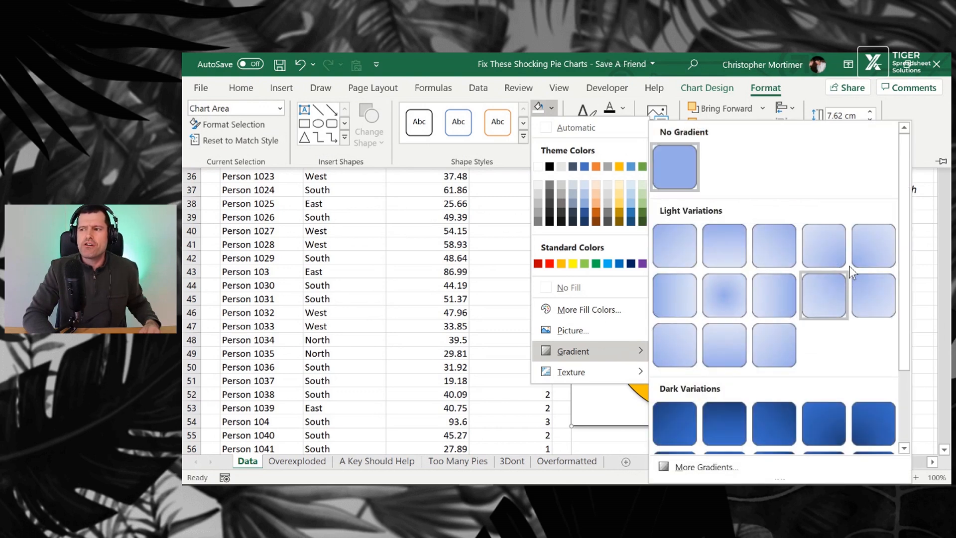
left_click(832, 246)
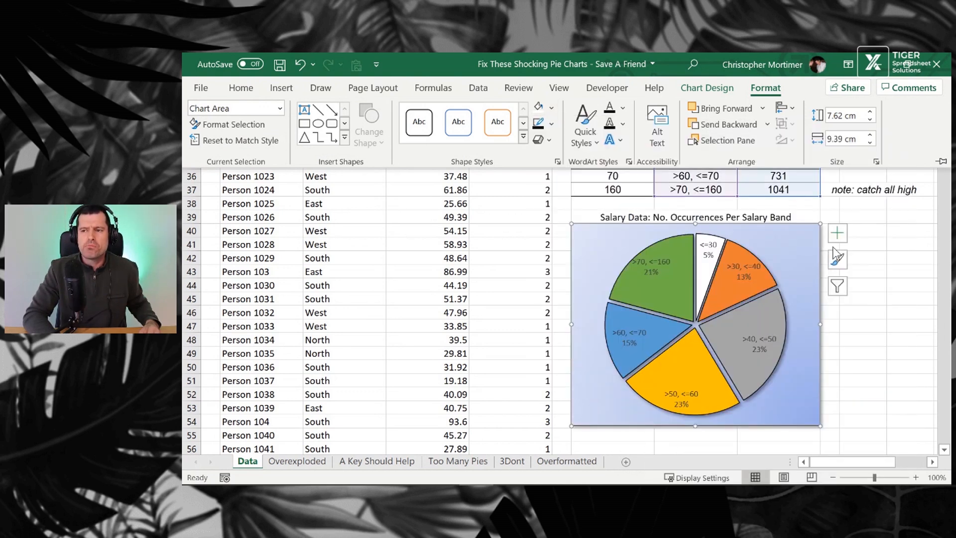
left_click(889, 366)
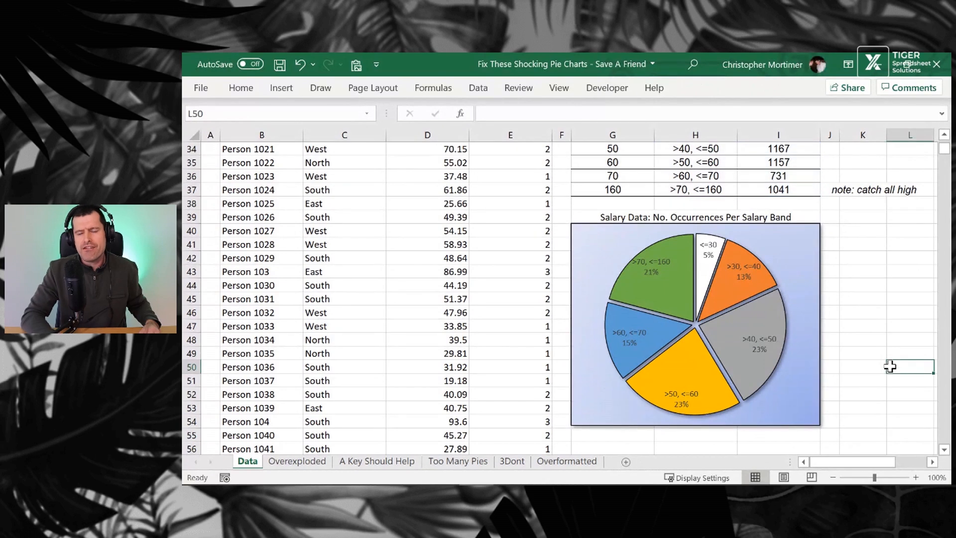